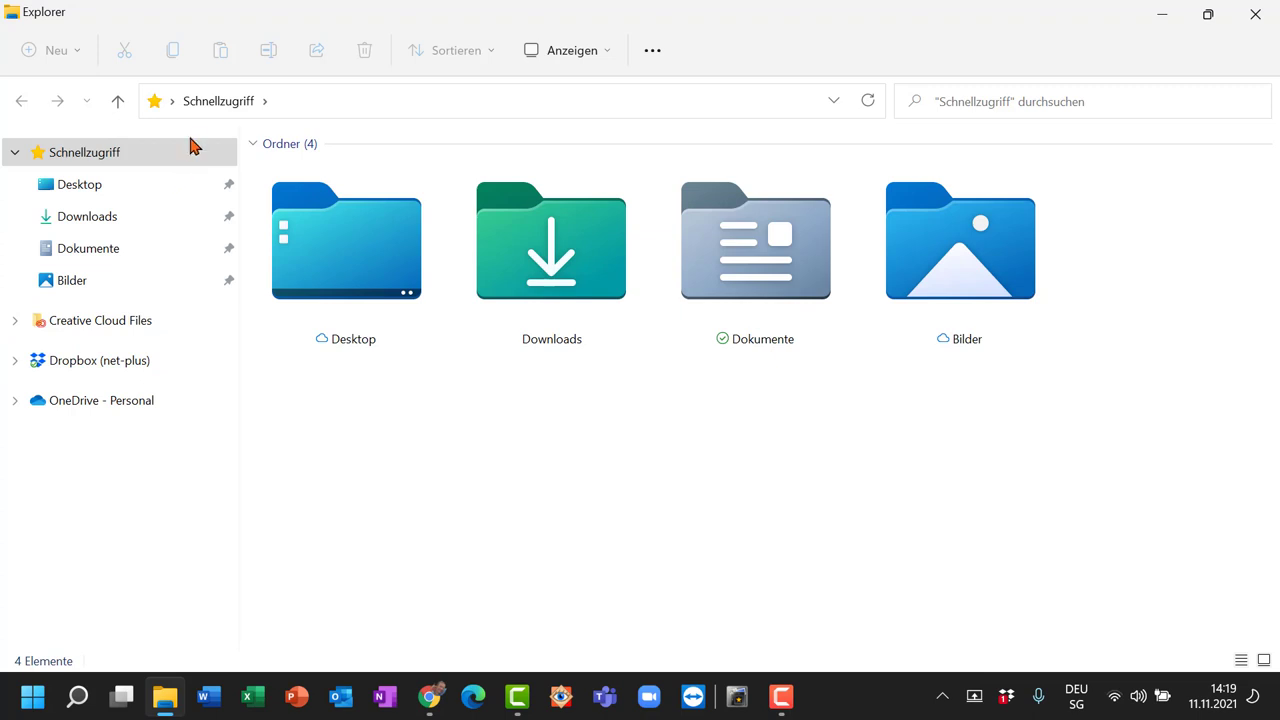
Step: Show the Dieser PC entry in the navigation pane and open it
{"action": "left_click", "coordinate": [170, 160]}
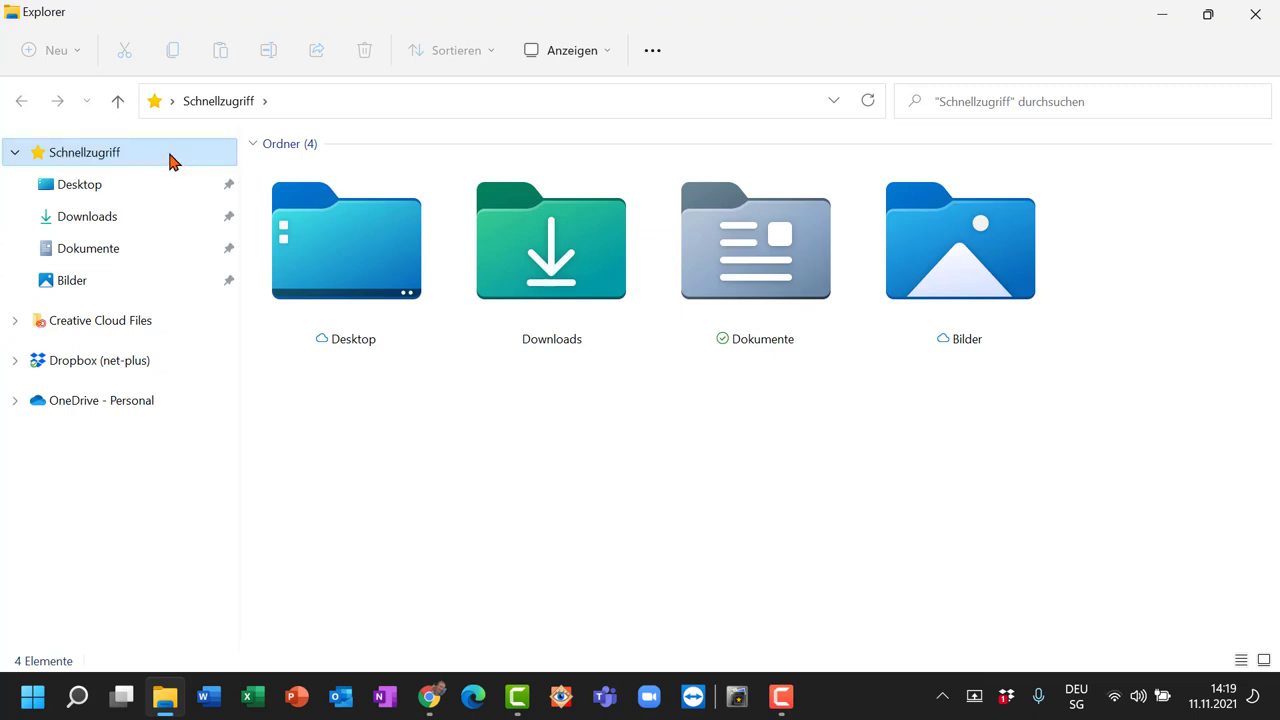
{"action": "right_click", "coordinate": [84, 441]}
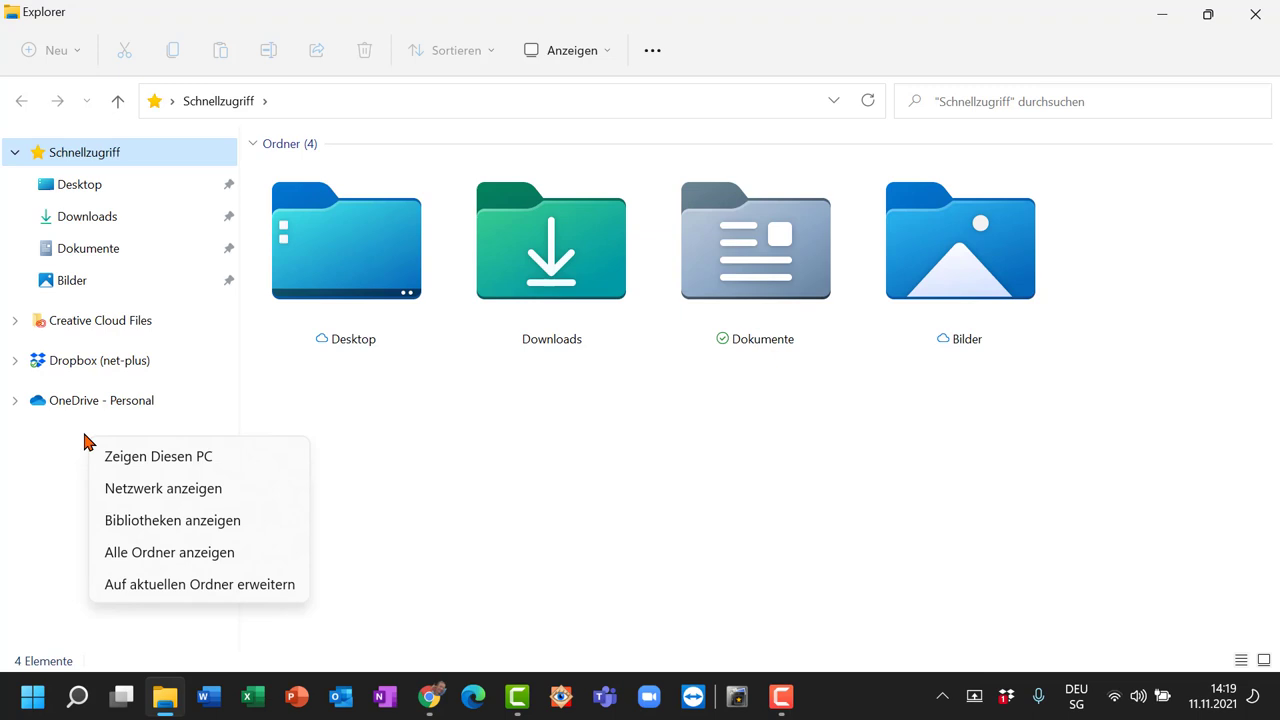
{"action": "left_click", "coordinate": [126, 466]}
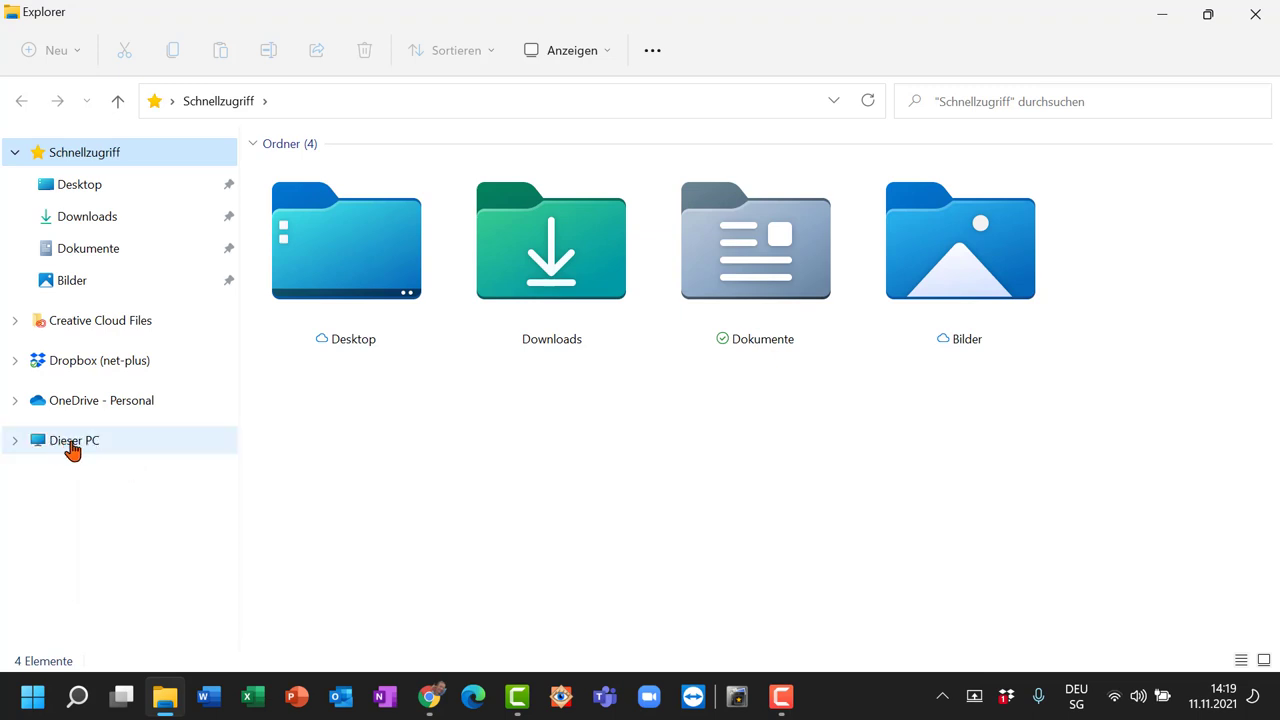
{"action": "left_click", "coordinate": [83, 446]}
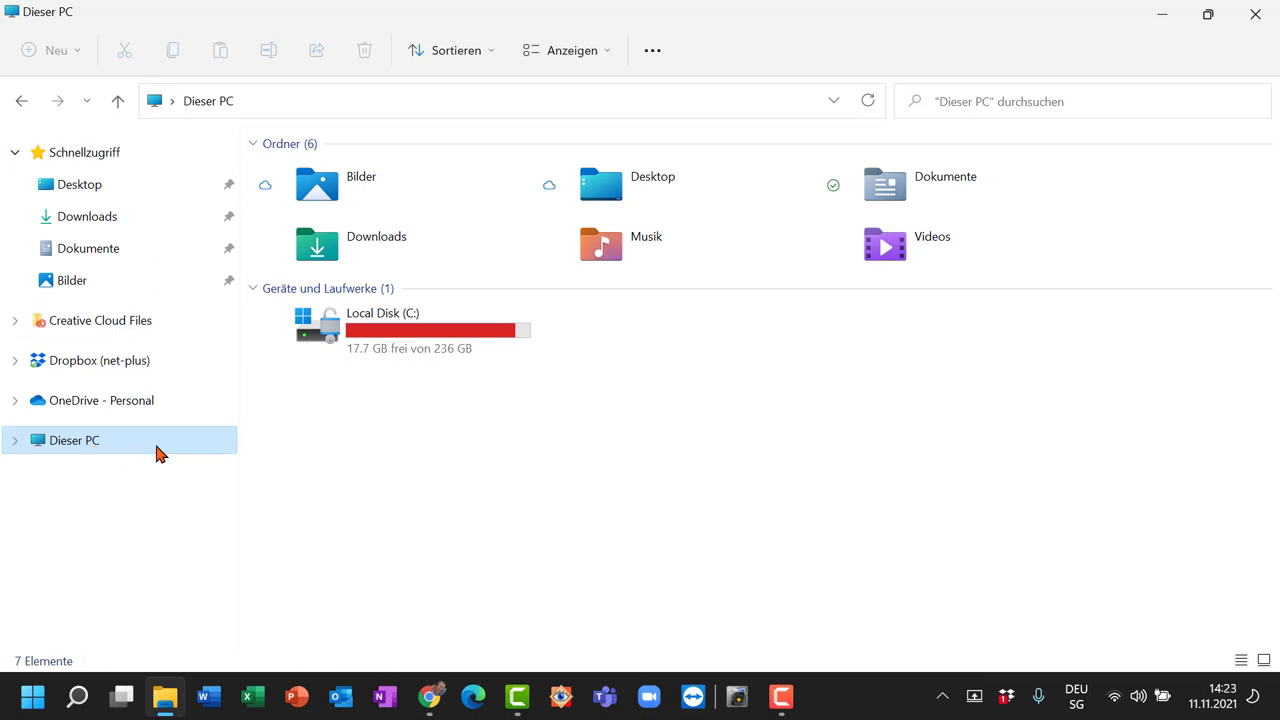
Step: Set the folder options so that File Explorer opens to Dieser PC, and apply the change
{"action": "left_click", "coordinate": [652, 52]}
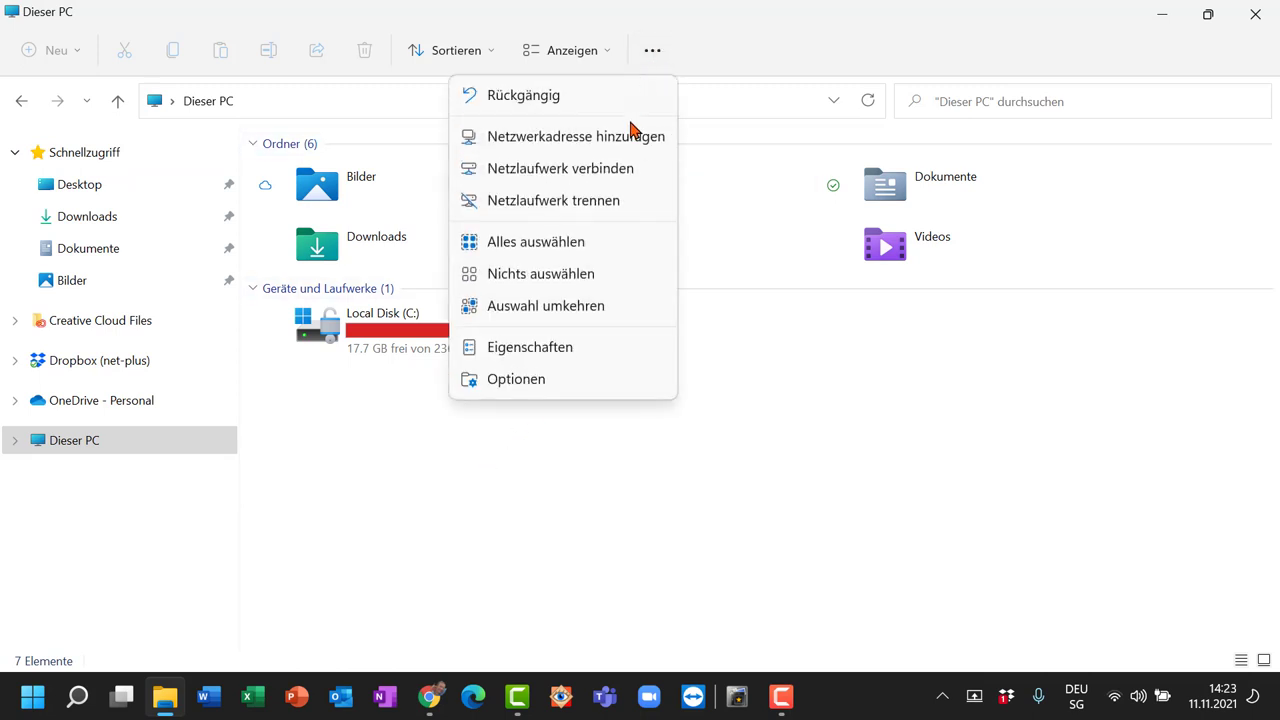
{"action": "left_click", "coordinate": [532, 383]}
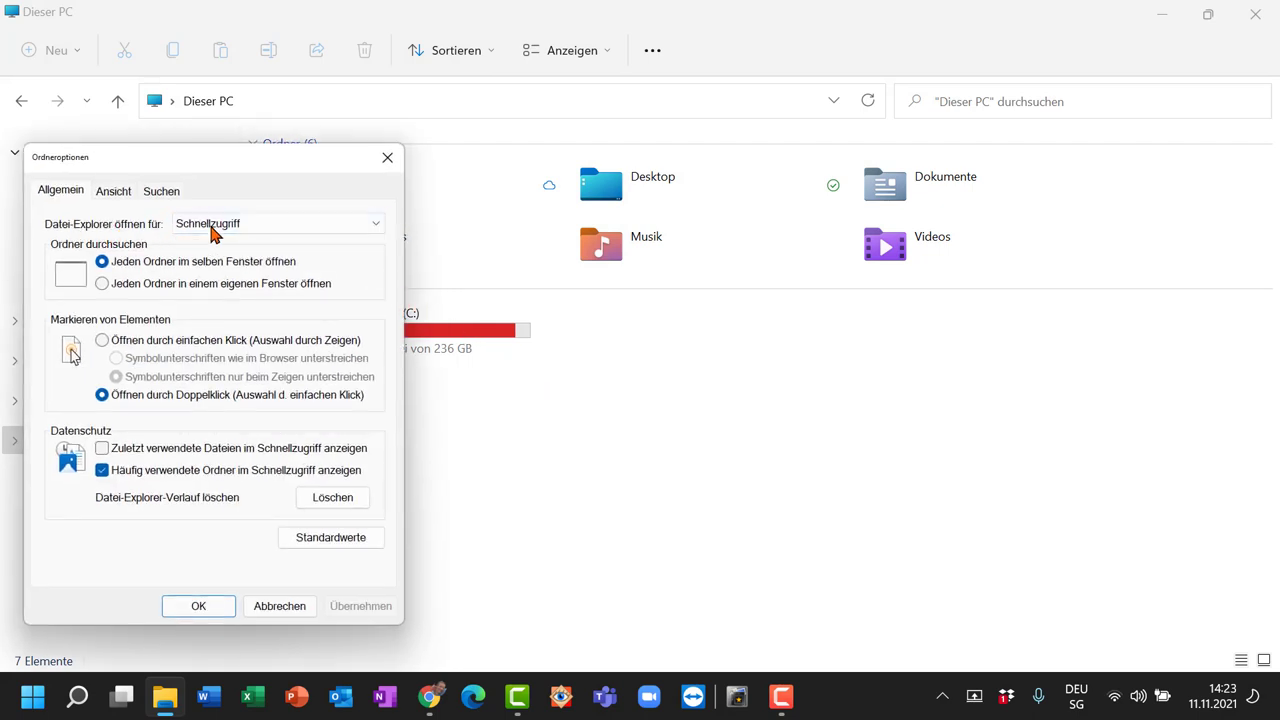
{"action": "left_click", "coordinate": [259, 226]}
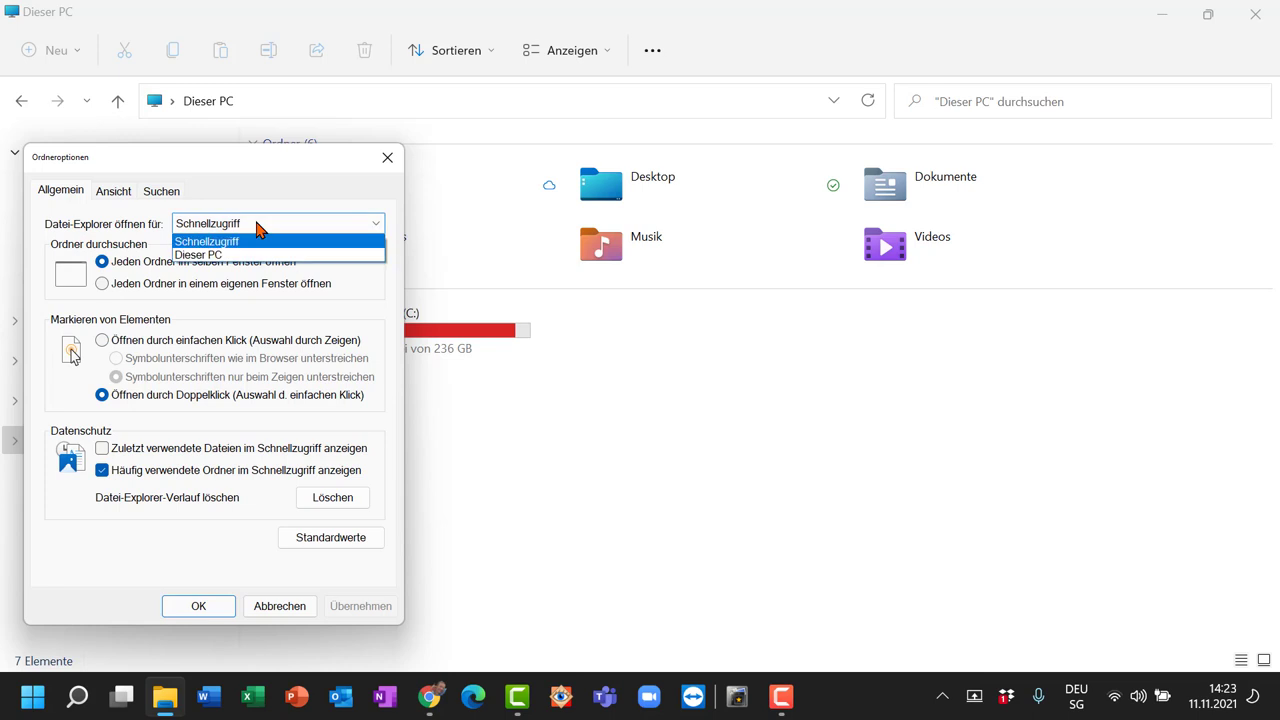
{"action": "left_click", "coordinate": [241, 256]}
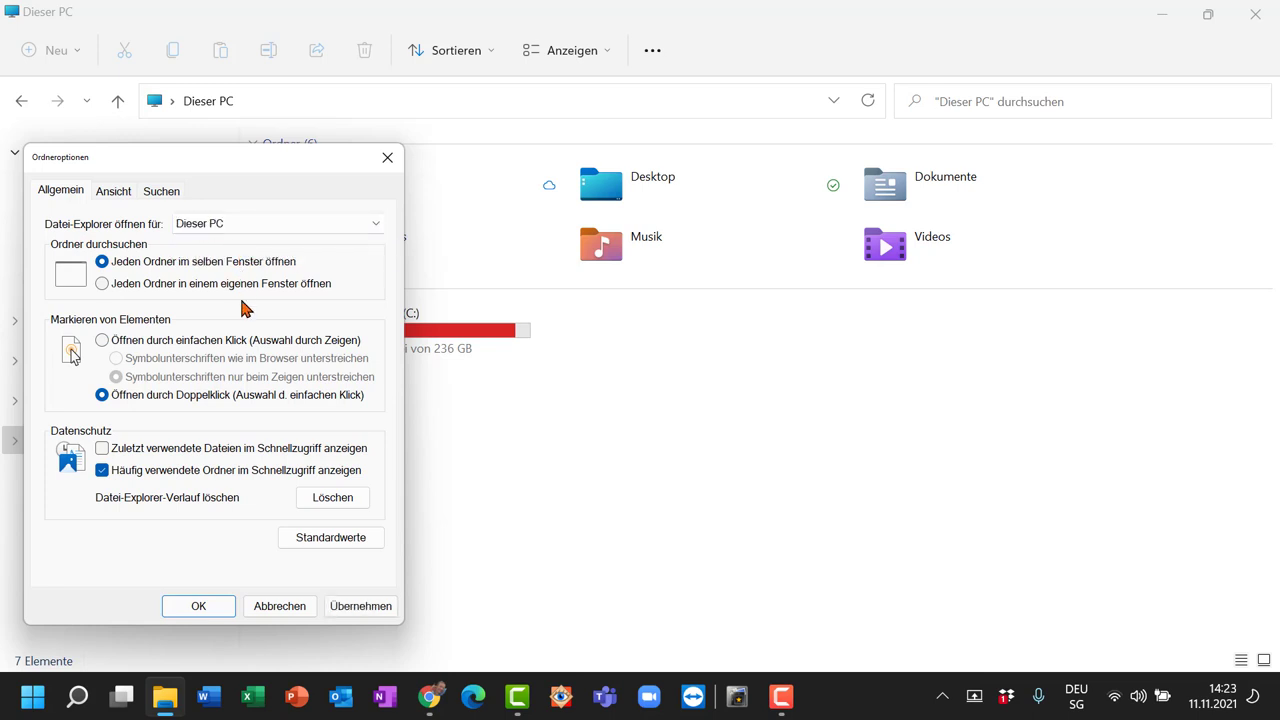
{"action": "left_click", "coordinate": [364, 610]}
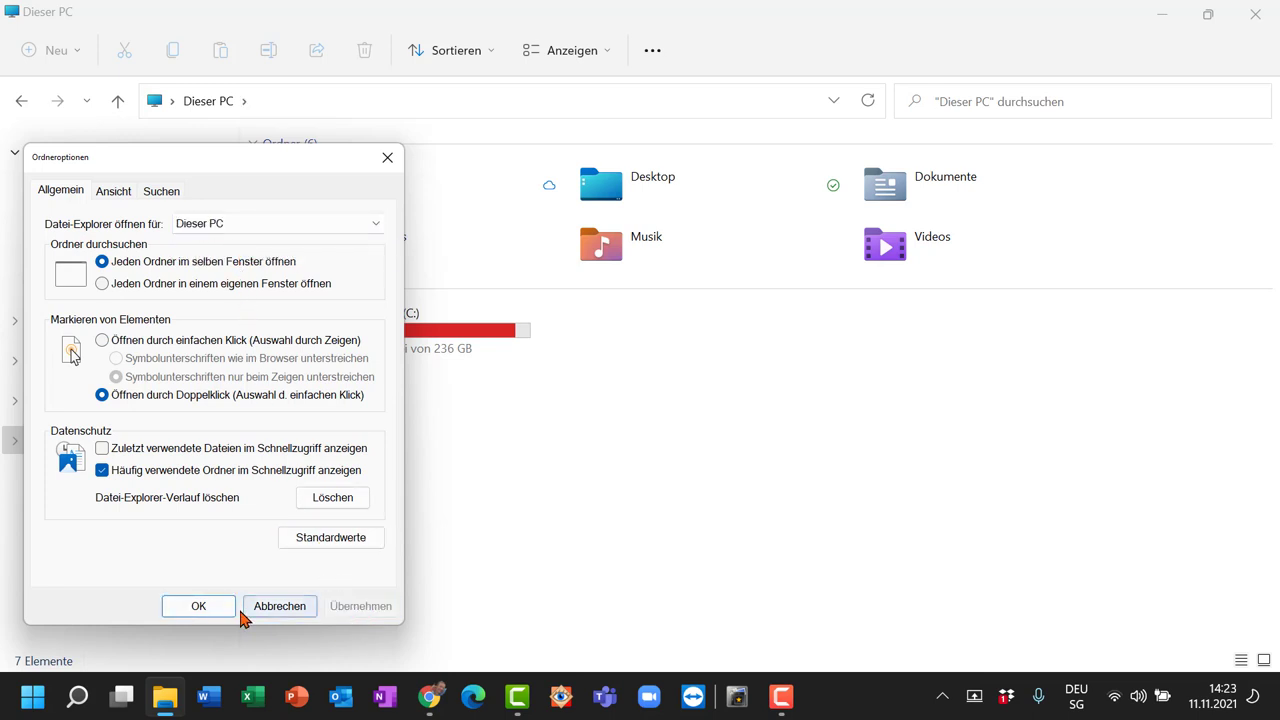
{"action": "left_click", "coordinate": [205, 607]}
Step: Close and reopen File Explorer to check its start location, and select Dieser PC
{"action": "left_click", "coordinate": [163, 695]}
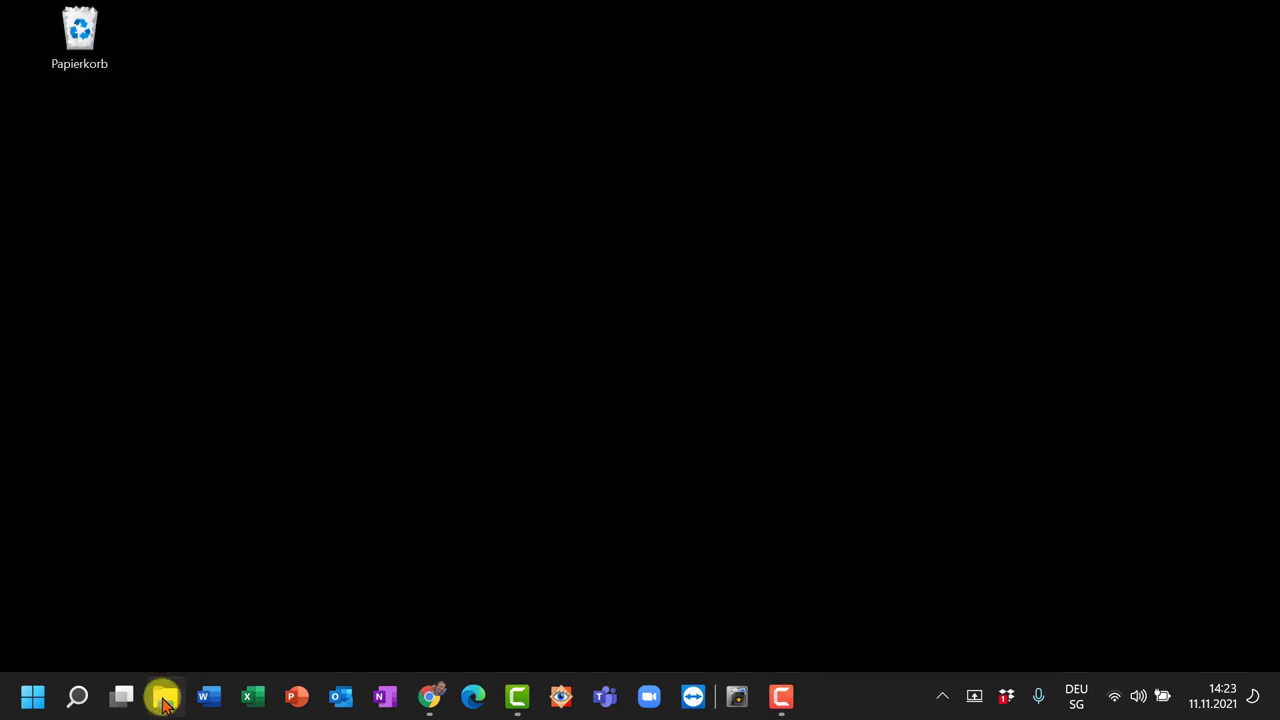
{"action": "left_click", "coordinate": [163, 697]}
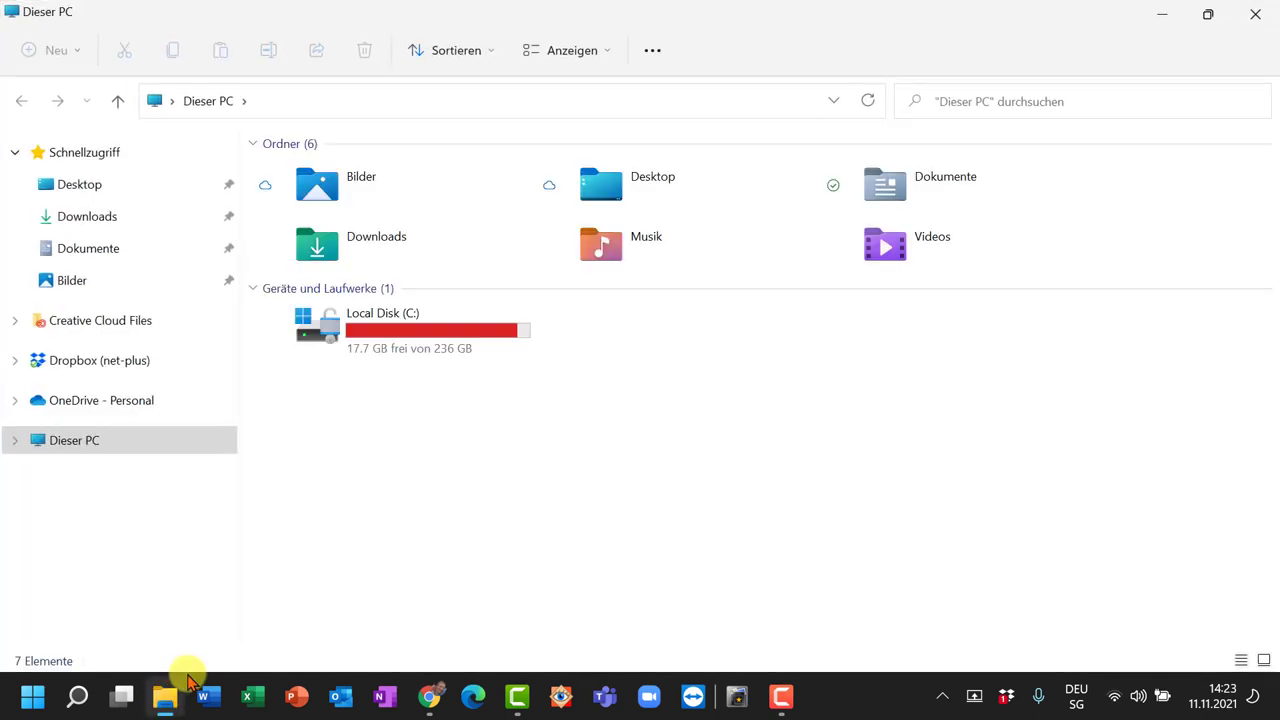
{"action": "left_click", "coordinate": [125, 447]}
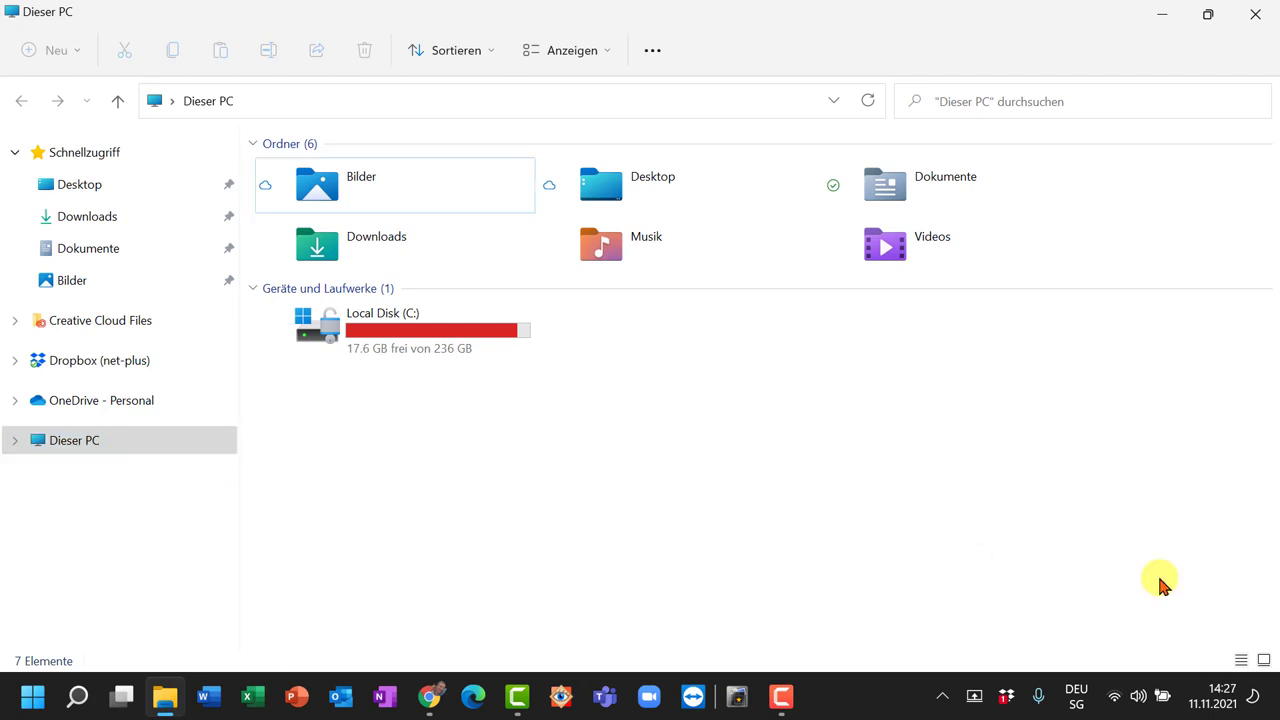
{"action": "double_click", "coordinate": [285, 25]}
{"action": "left_click_drag", "start_coordinate": [285, 25], "coordinate": [440, 80]}
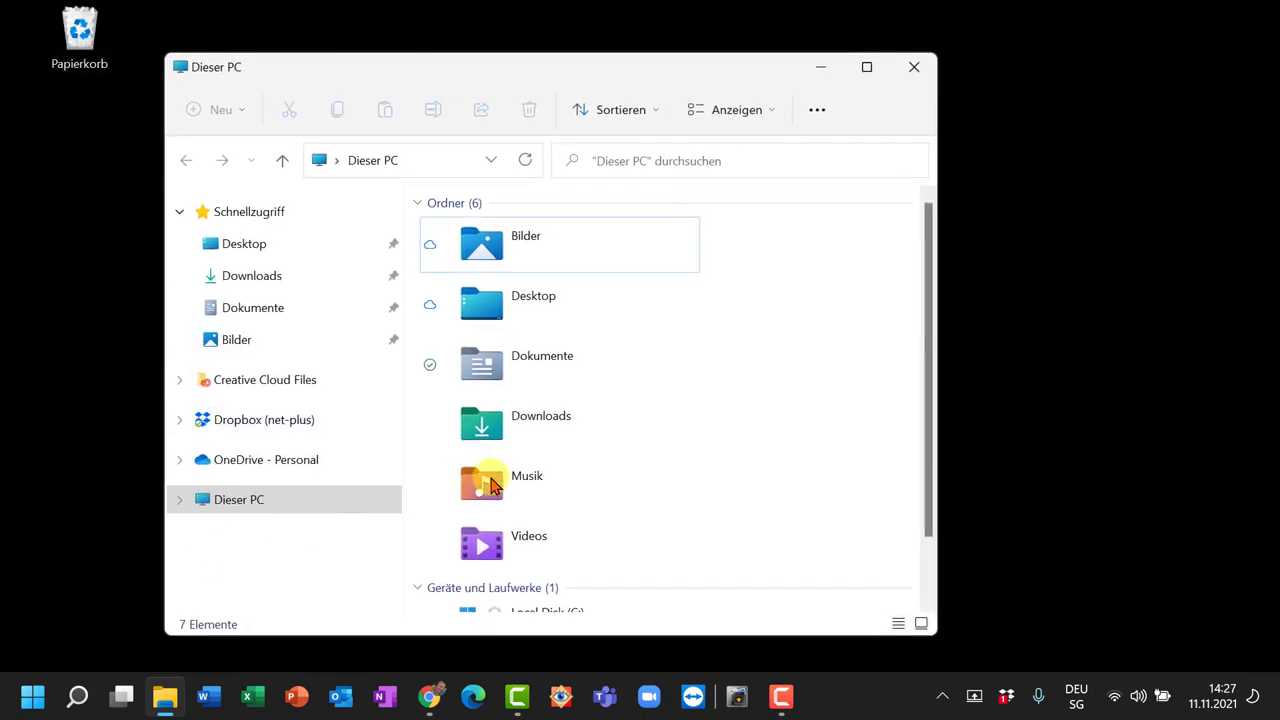
{"action": "left_click", "coordinate": [867, 67]}
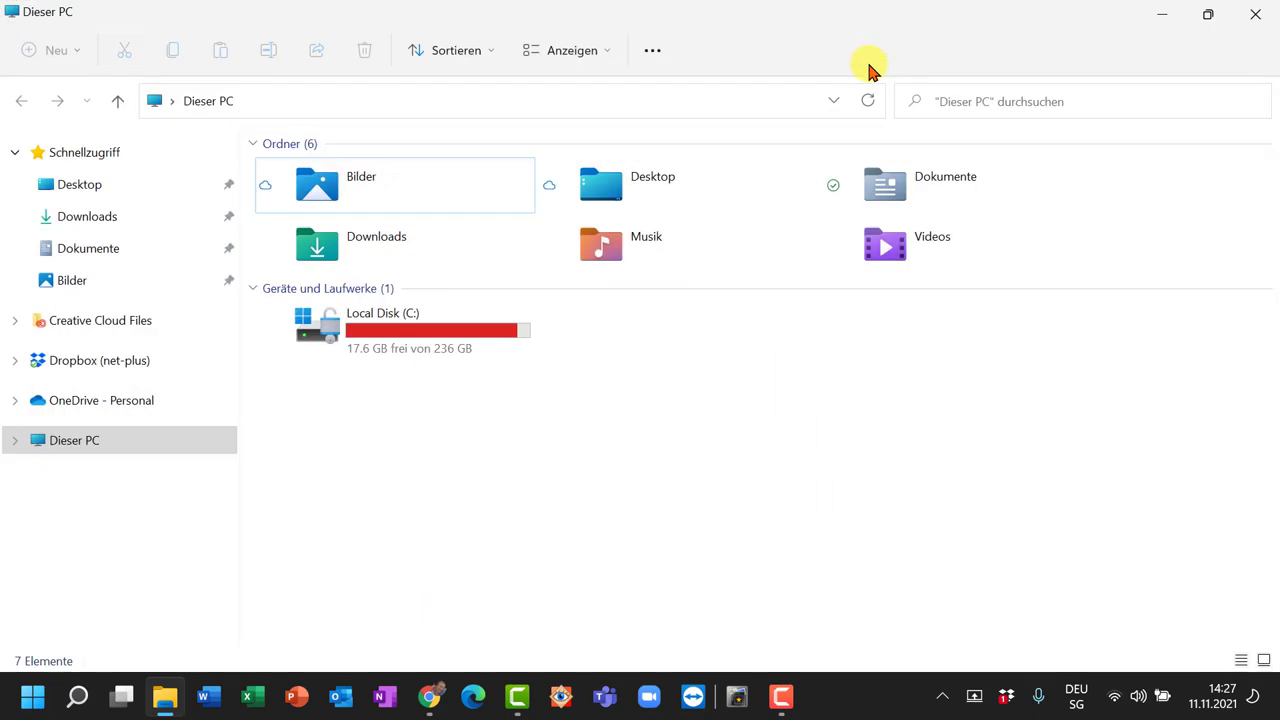
Step: Enable Alle Ordner anzeigen for the navigation pane in the folder options, and collapse the user's profile folder in the tree
{"action": "left_click", "coordinate": [652, 52]}
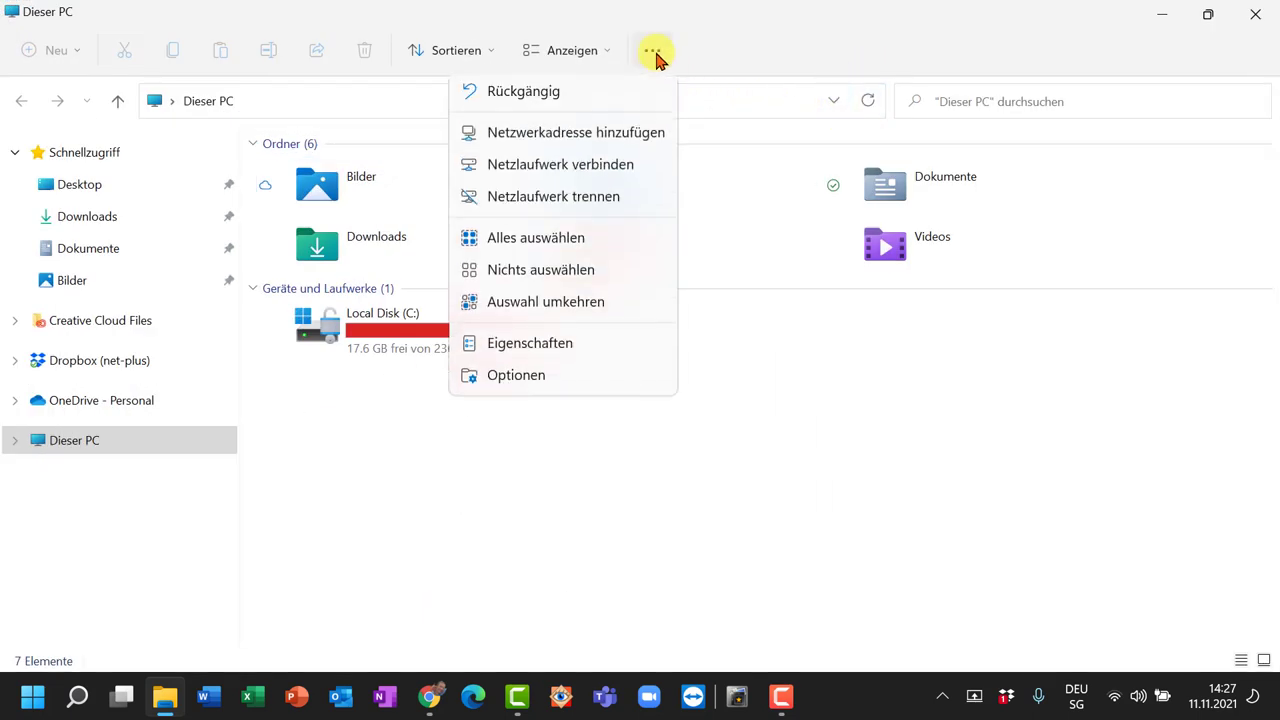
{"action": "left_click", "coordinate": [518, 380]}
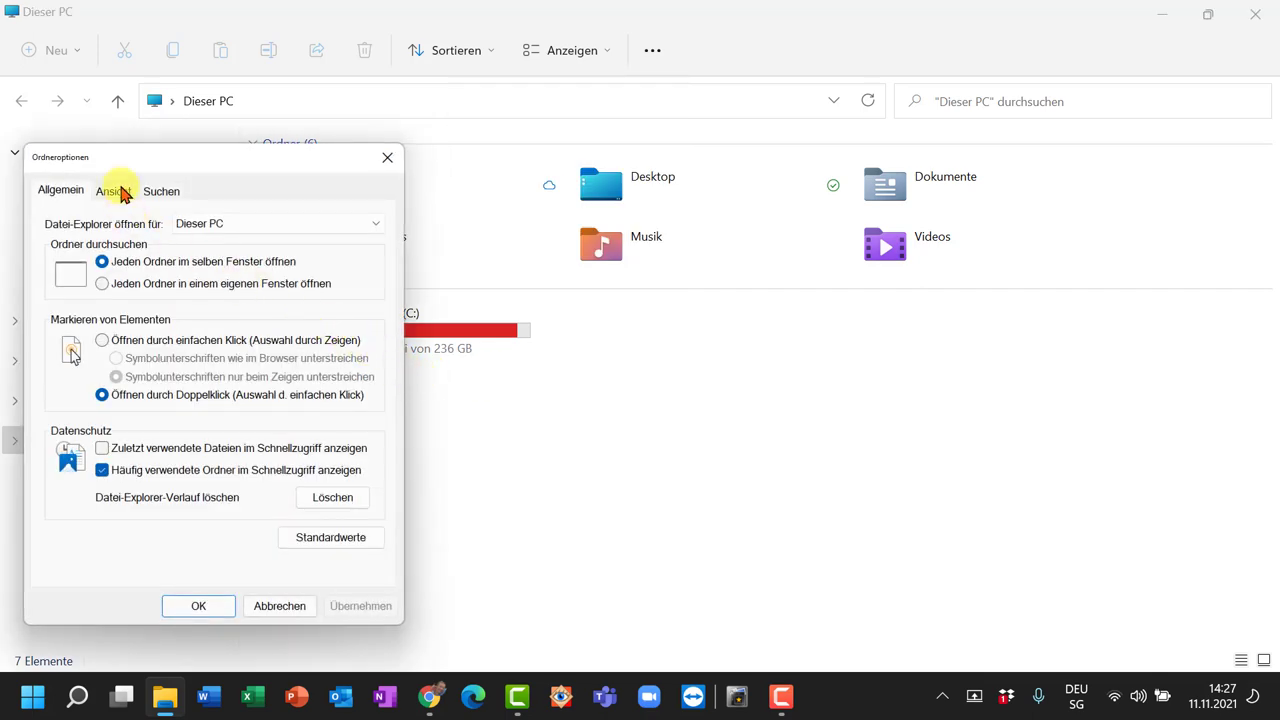
{"action": "left_click", "coordinate": [120, 193]}
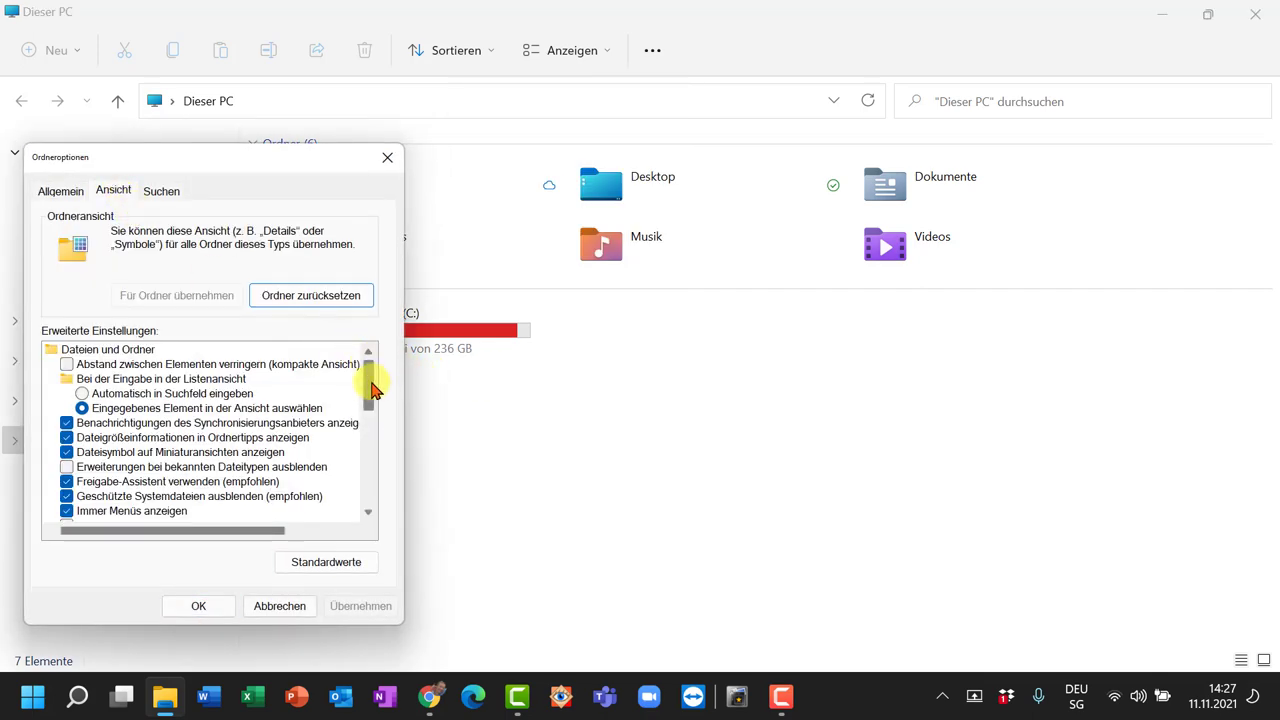
{"action": "left_click_drag", "start_coordinate": [367, 385], "coordinate": [366, 508]}
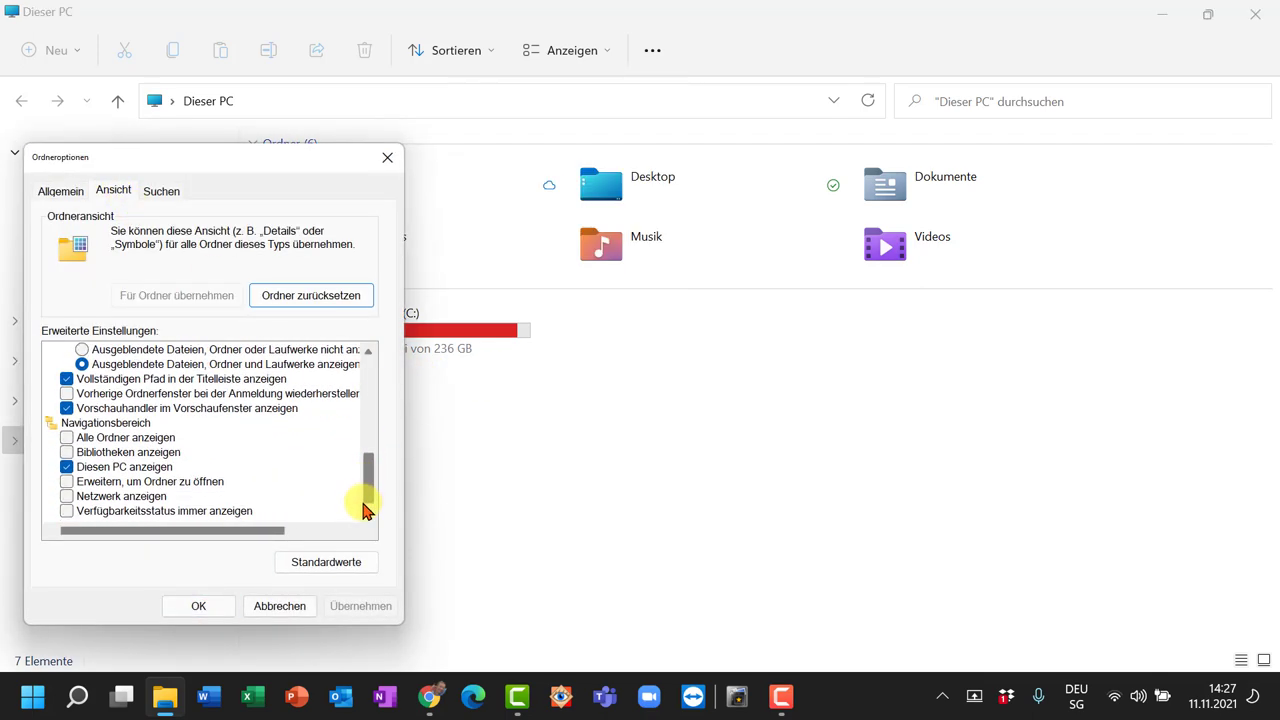
{"action": "left_click", "coordinate": [70, 440]}
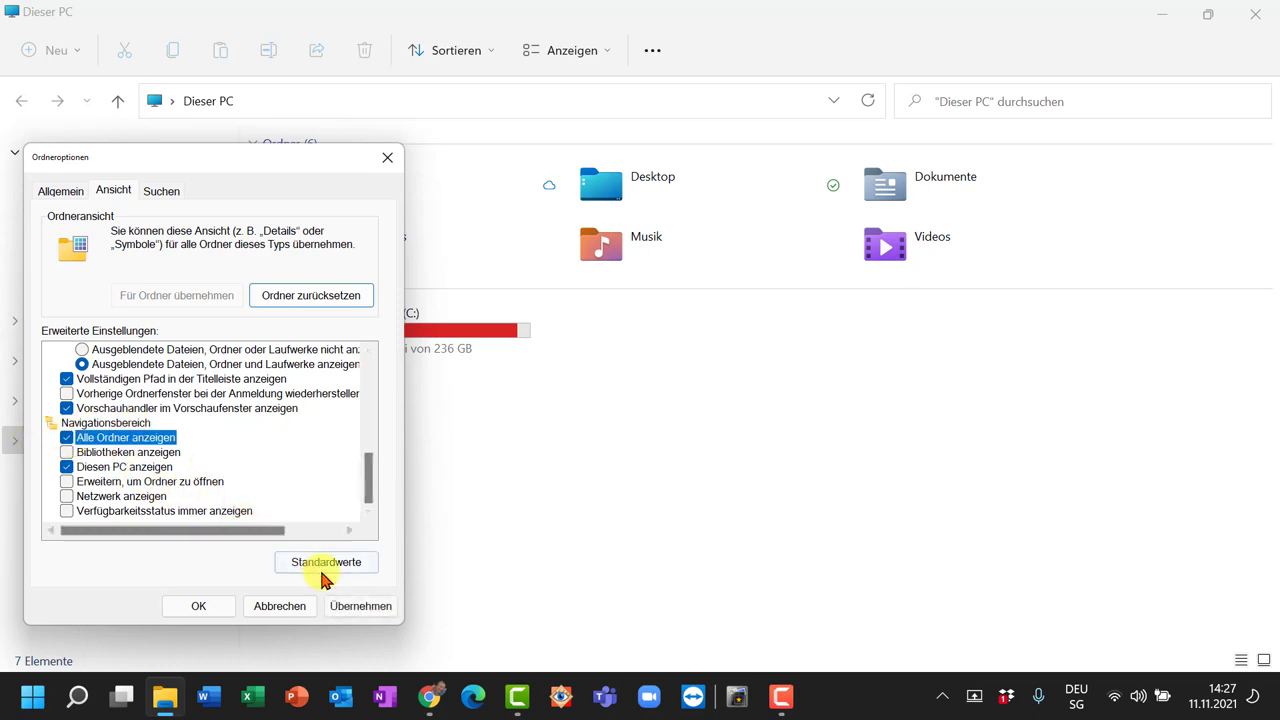
{"action": "left_click", "coordinate": [338, 606]}
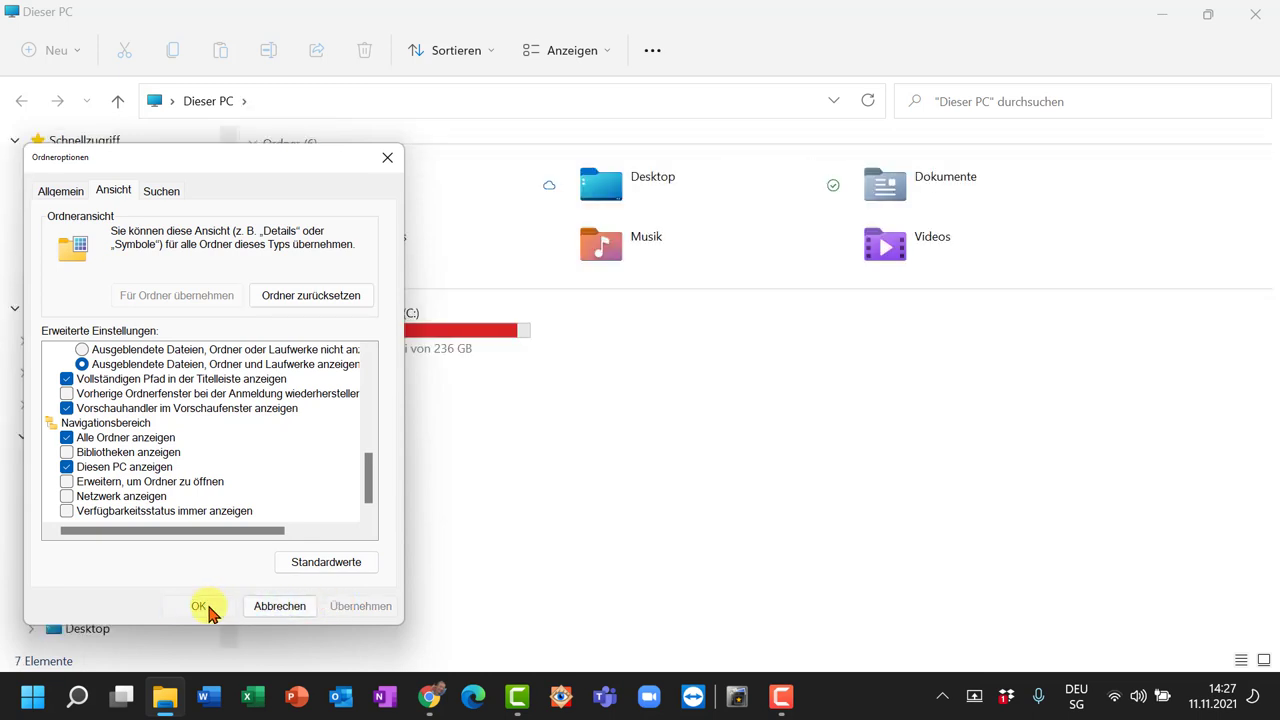
{"action": "left_click", "coordinate": [206, 607]}
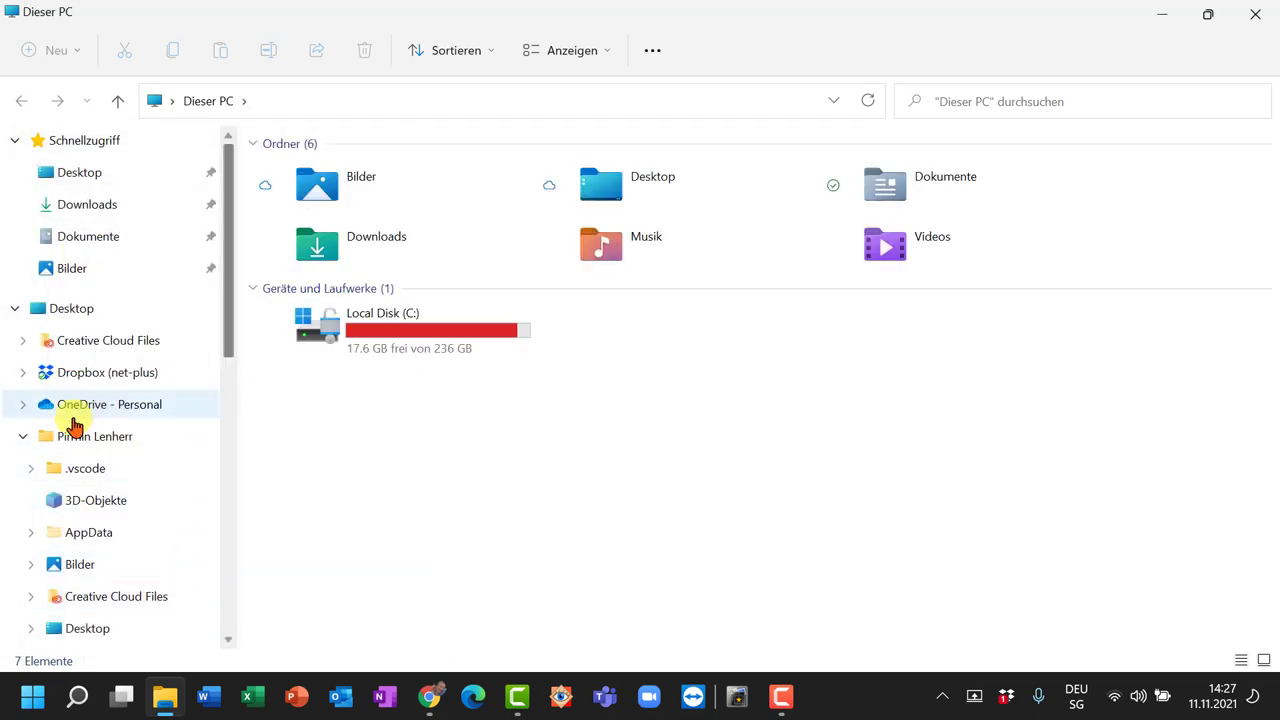
{"action": "left_click", "coordinate": [22, 440]}
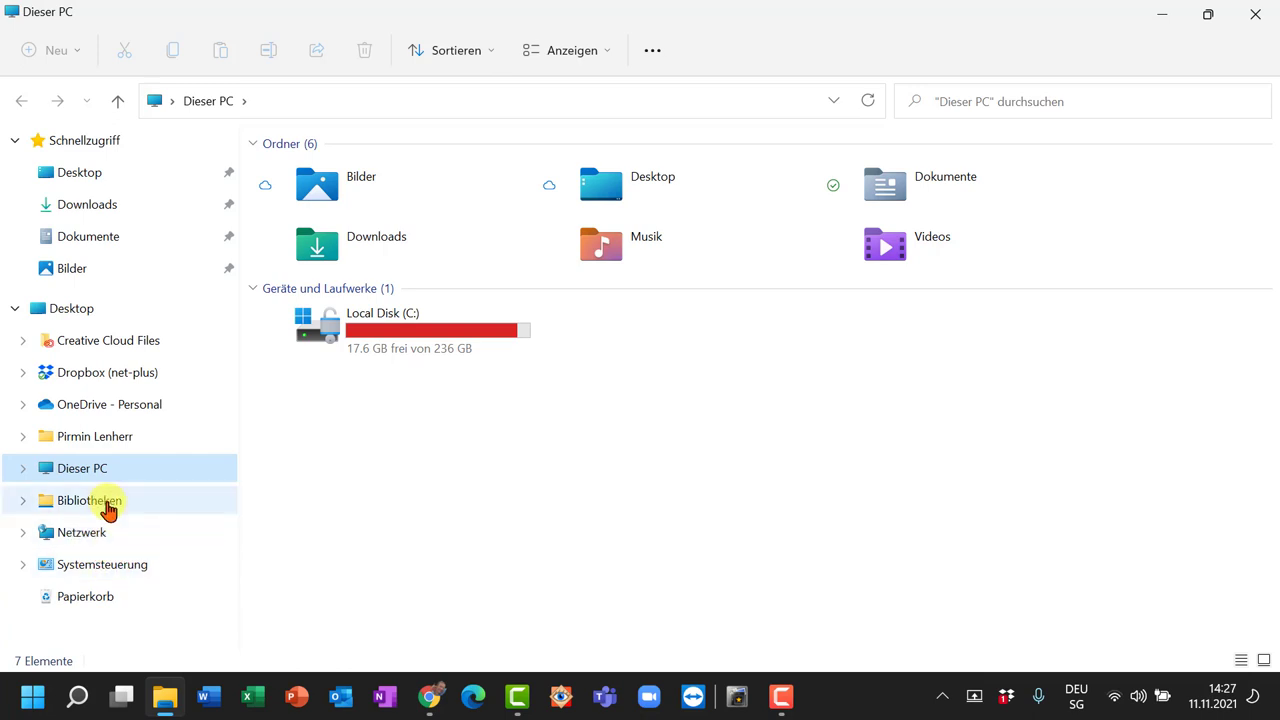
{"action": "double_click", "coordinate": [222, 25]}
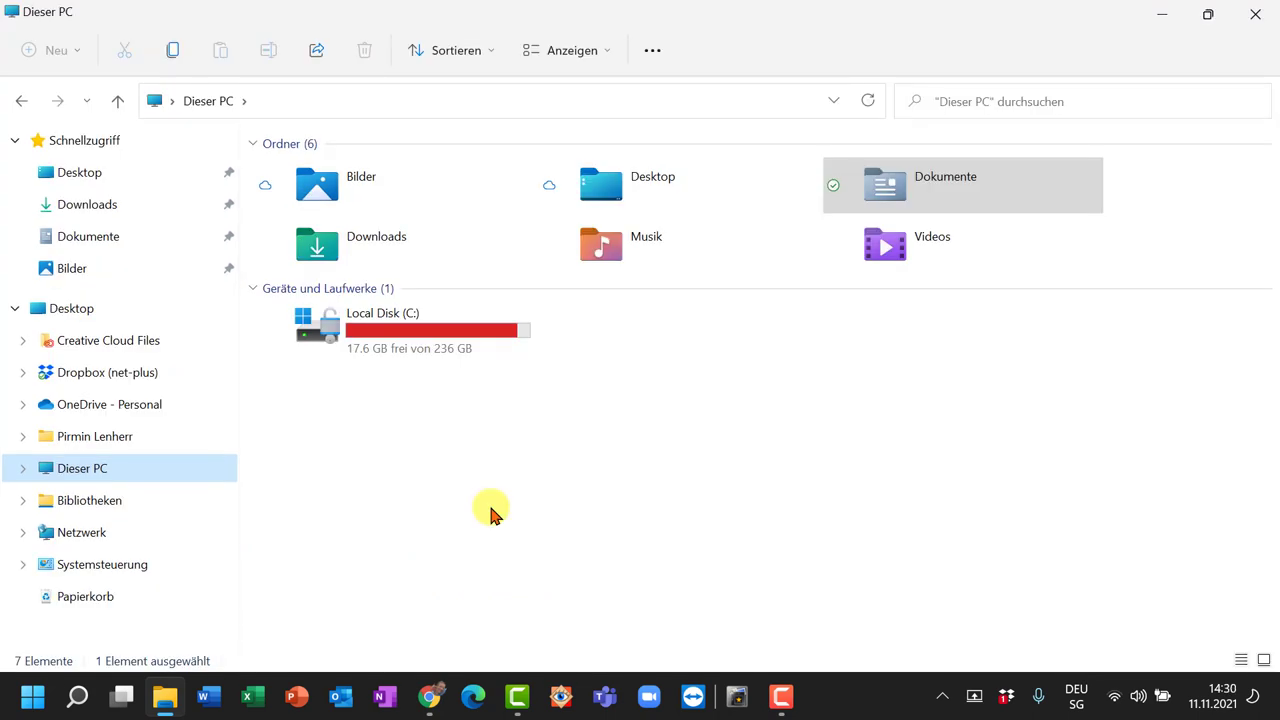
Step: Open the personal files subfolder inside Dokumente and inspect the file details of 201103 Kurs Video
{"action": "left_click", "coordinate": [126, 248]}
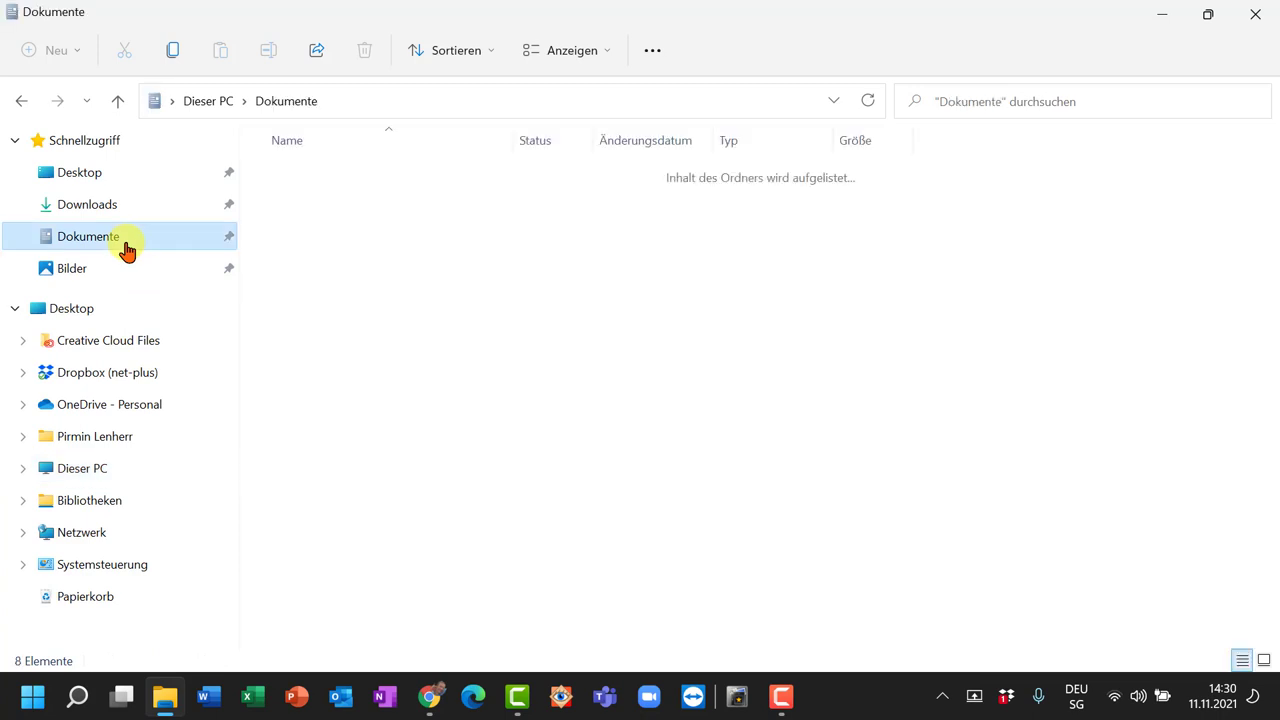
{"action": "left_click", "coordinate": [308, 370]}
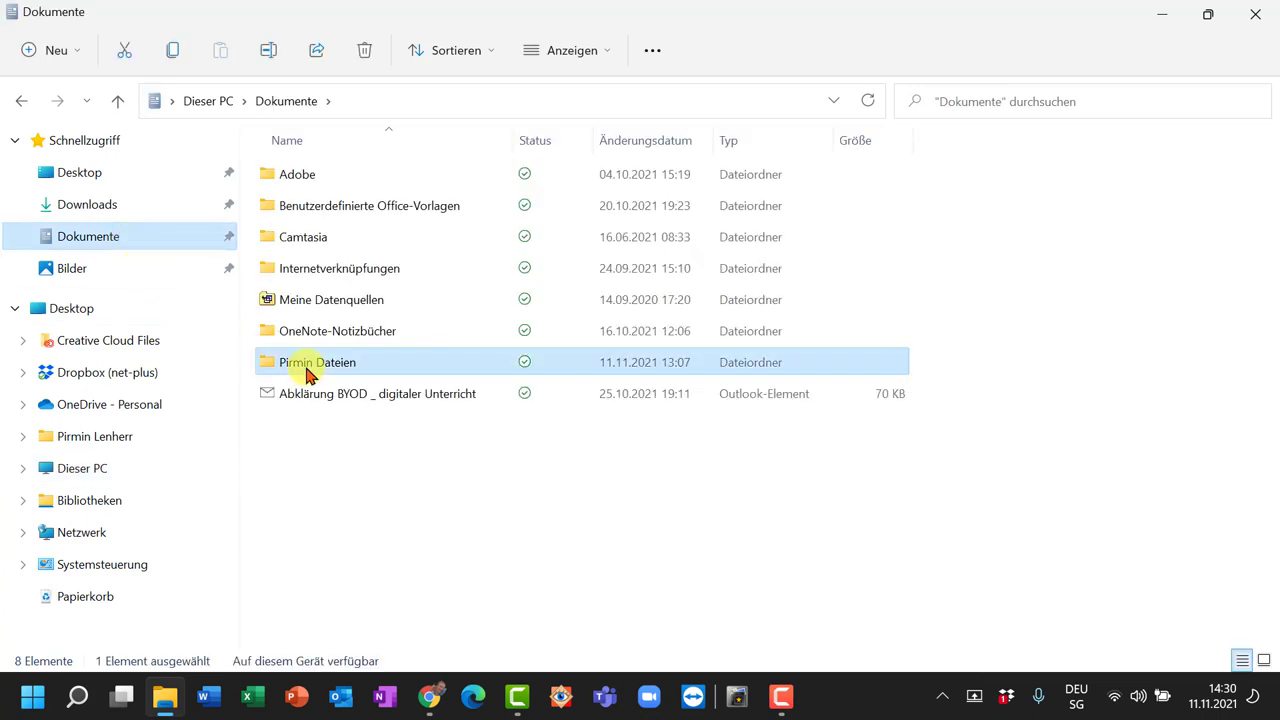
{"action": "double_click", "coordinate": [308, 370]}
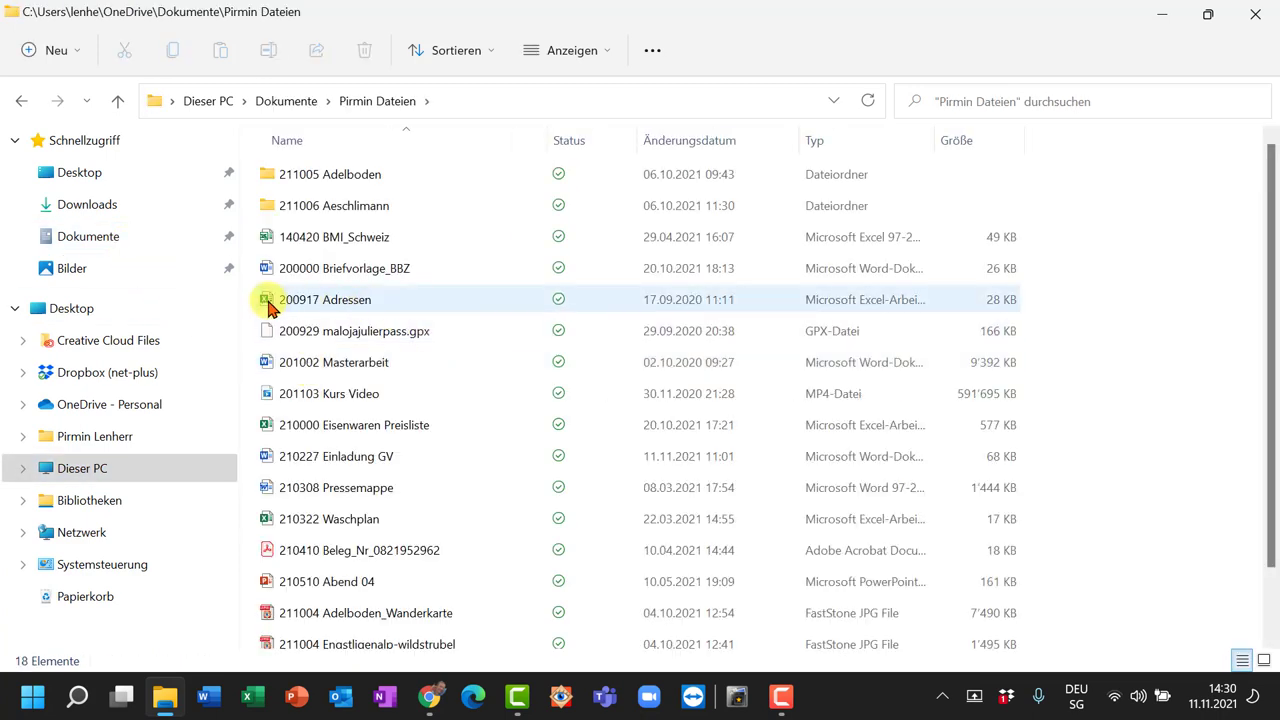
{"action": "mouse_move", "coordinate": [270, 306]}
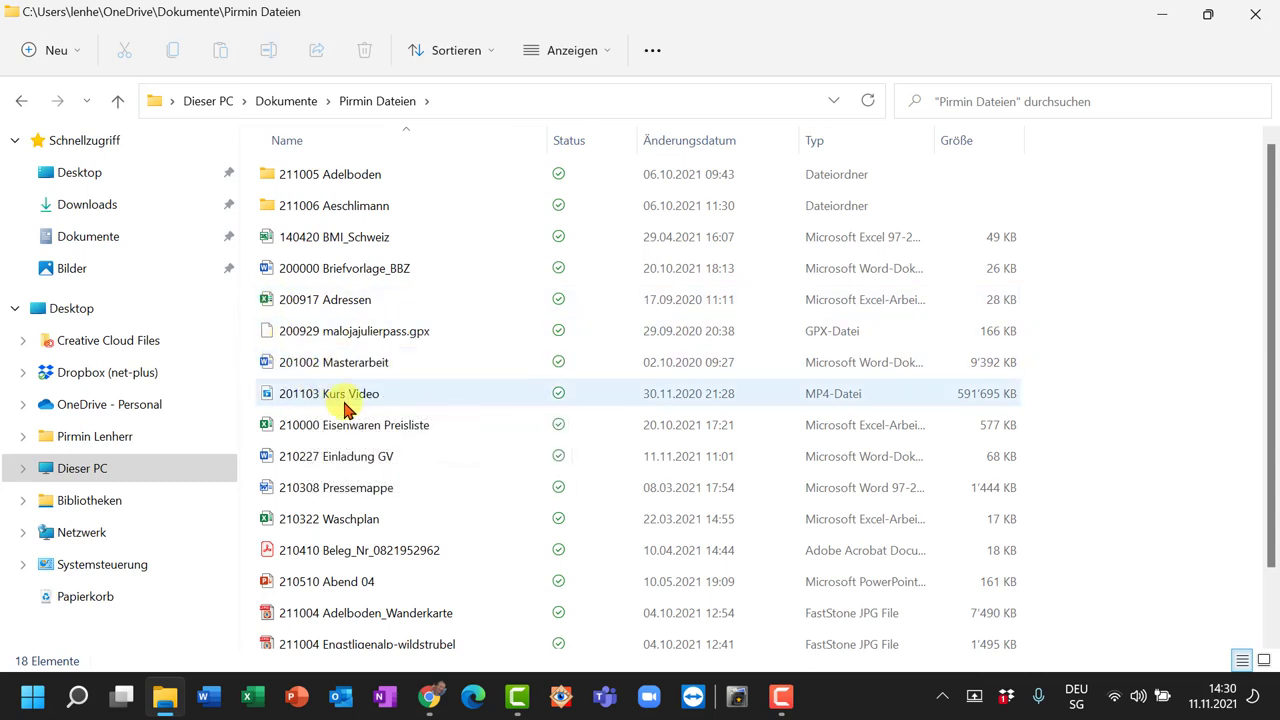
{"action": "mouse_move", "coordinate": [355, 400]}
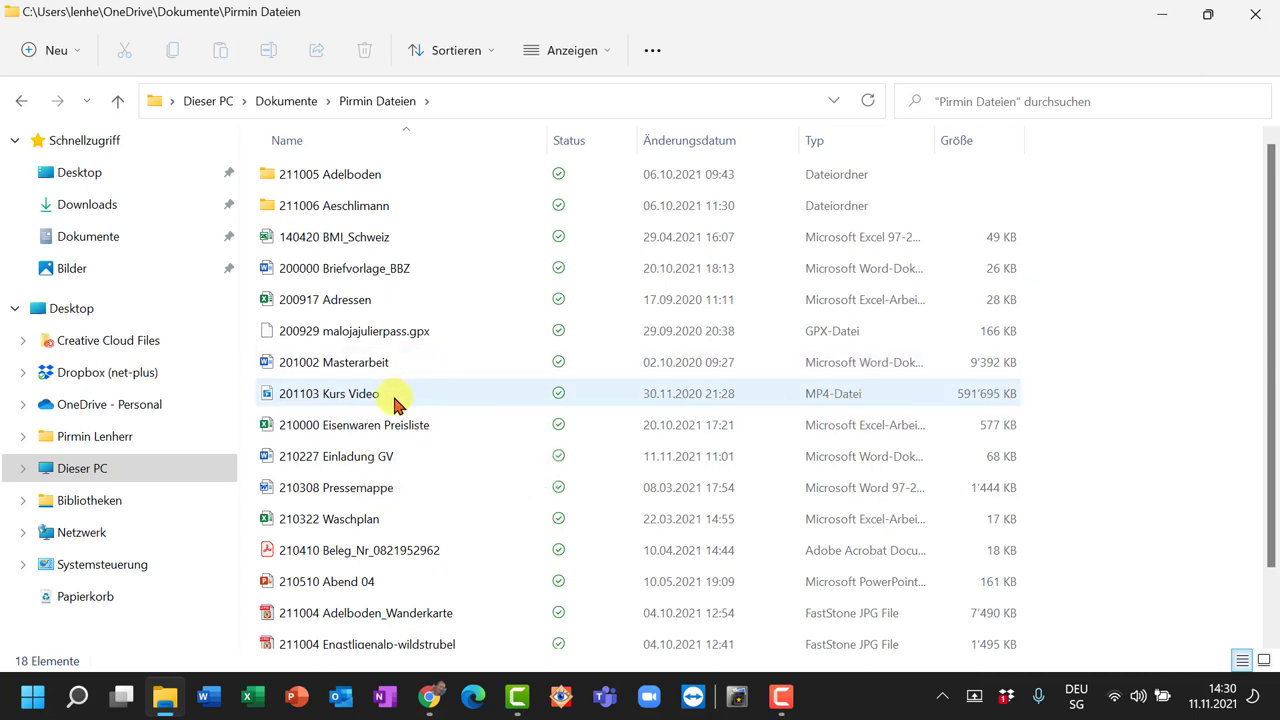
{"action": "mouse_move", "coordinate": [394, 393]}
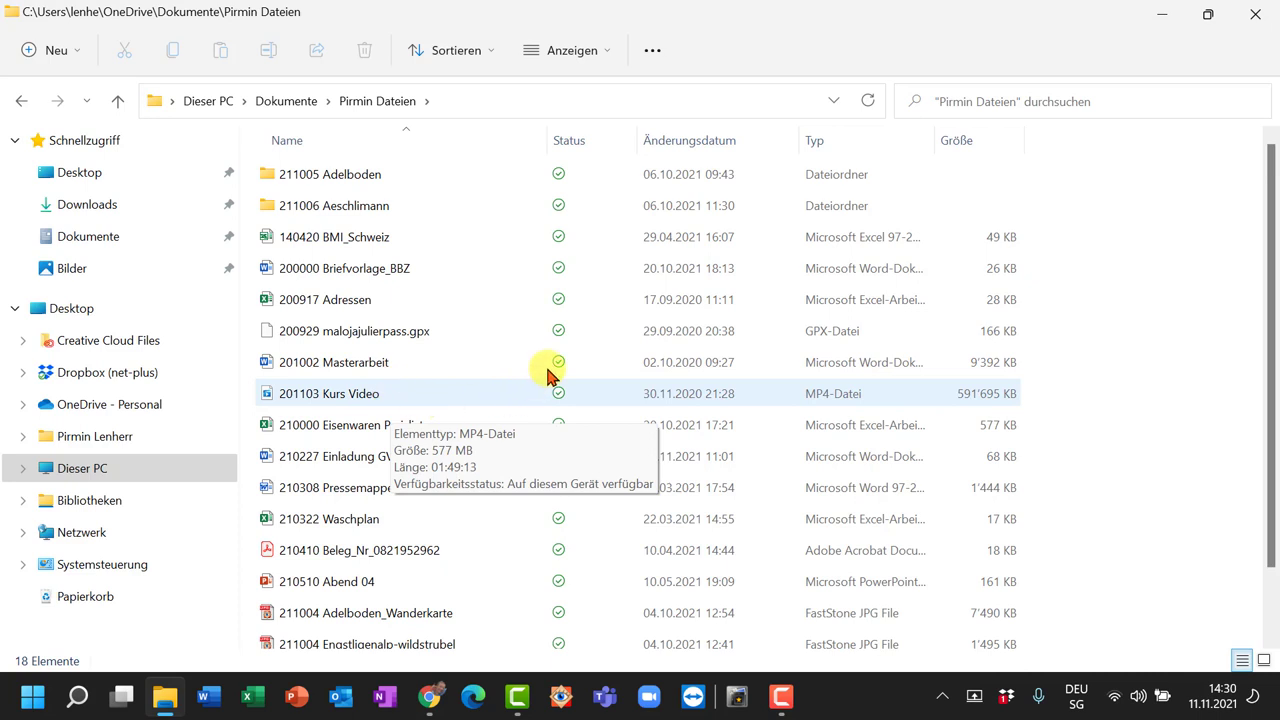
Step: Turn on the display of file name extensions (Dateinamenerweiterungen) for the files in the folder
{"action": "left_click", "coordinate": [608, 52]}
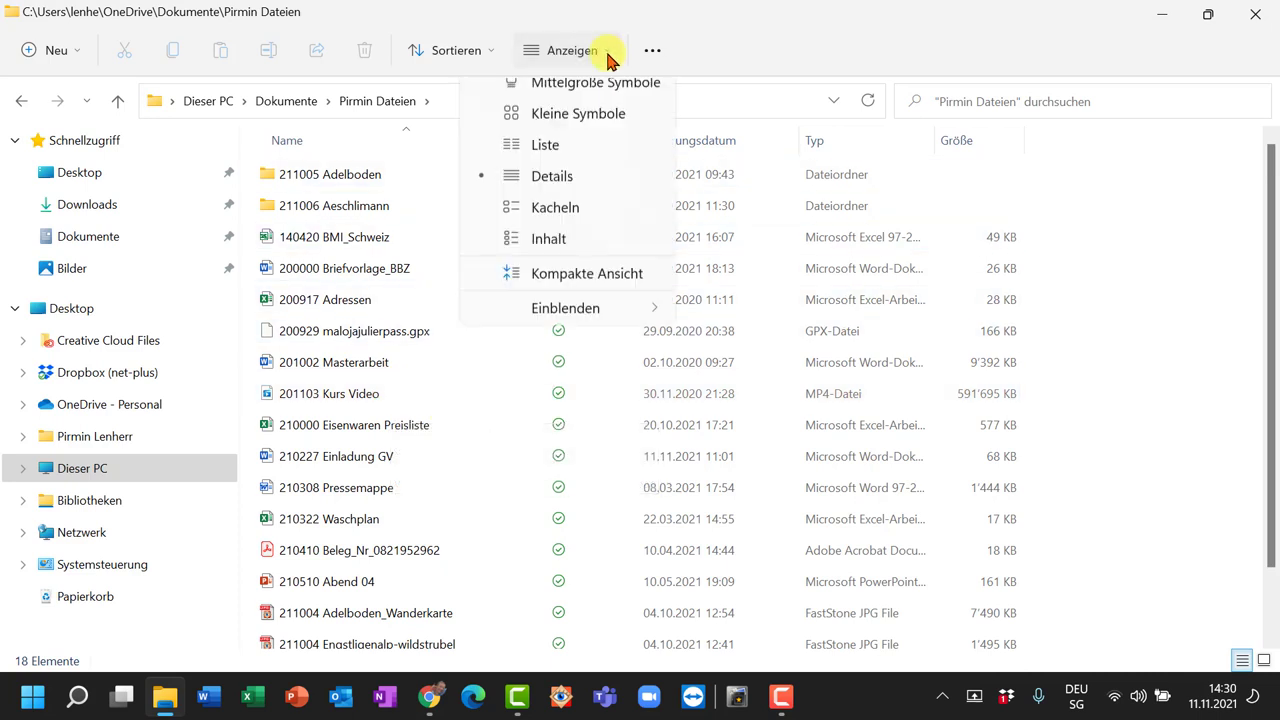
{"action": "mouse_move", "coordinate": [628, 388]}
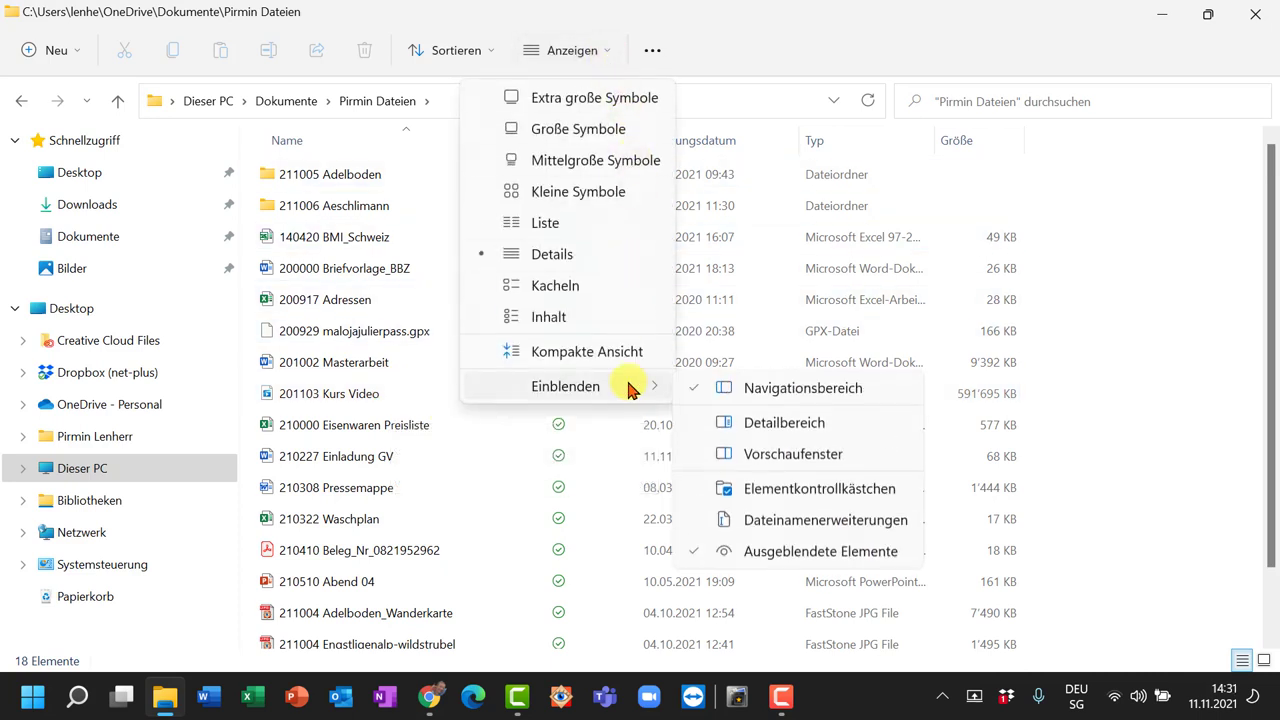
{"action": "left_click", "coordinate": [727, 526]}
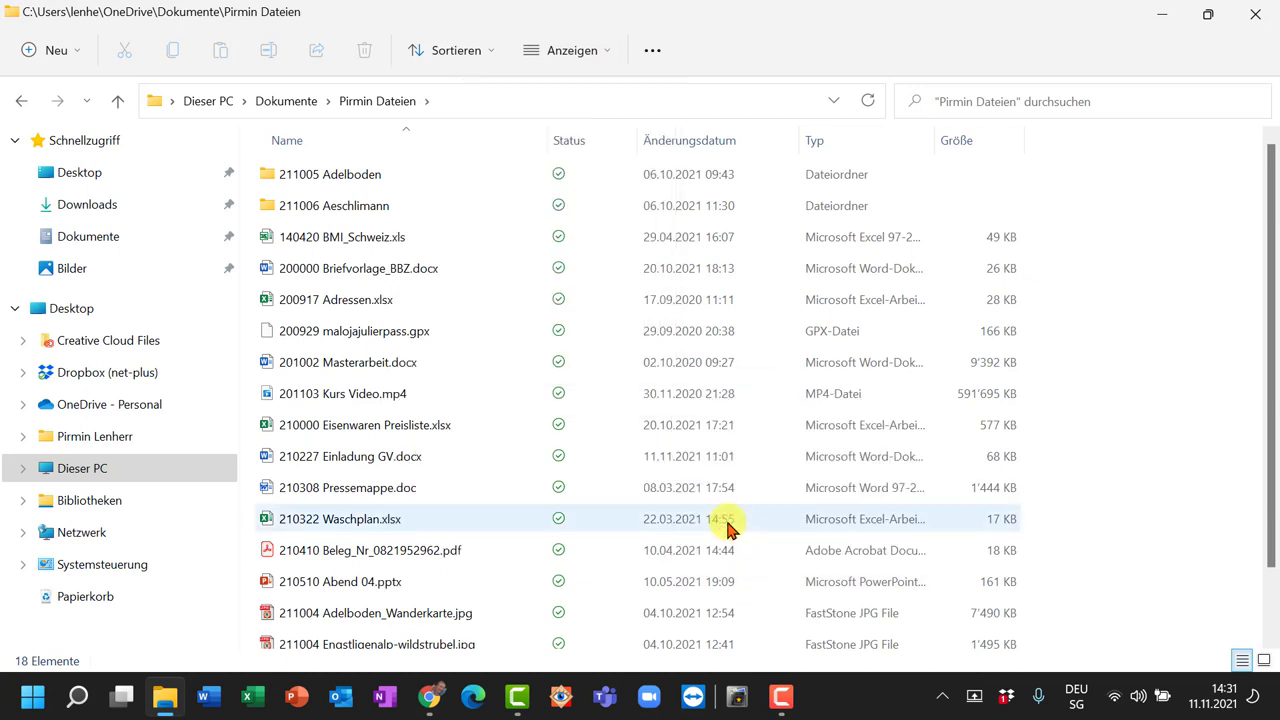
Step: Select 211004 Adelboden_Wanderkarte.jpg and inspect its type, dimensions and size details
{"action": "left_click", "coordinate": [840, 612]}
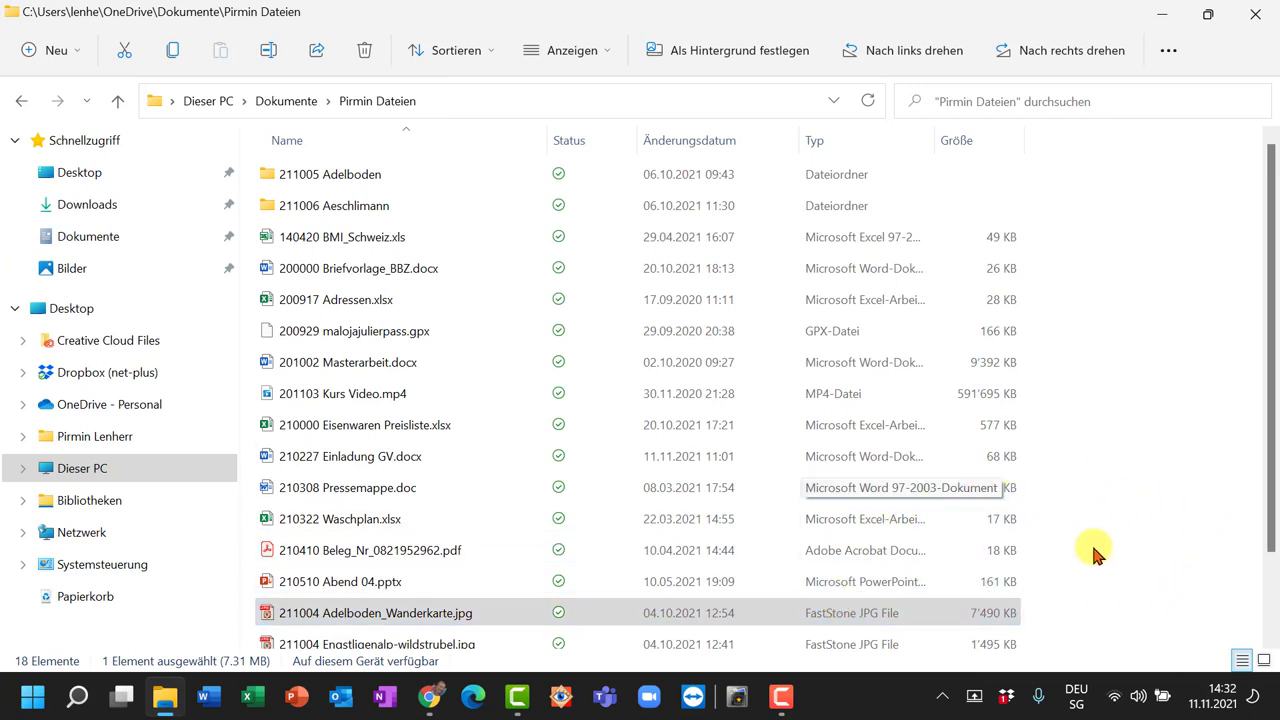
{"action": "left_click", "coordinate": [577, 607]}
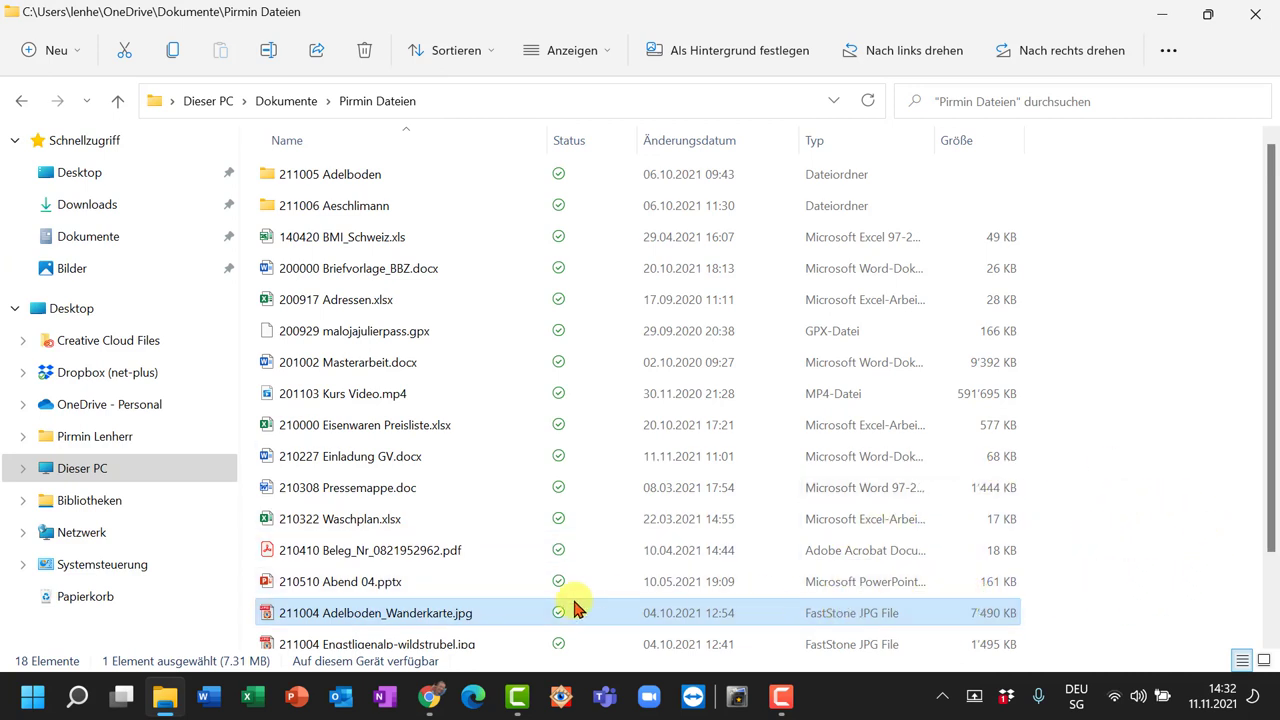
{"action": "mouse_move", "coordinate": [463, 622]}
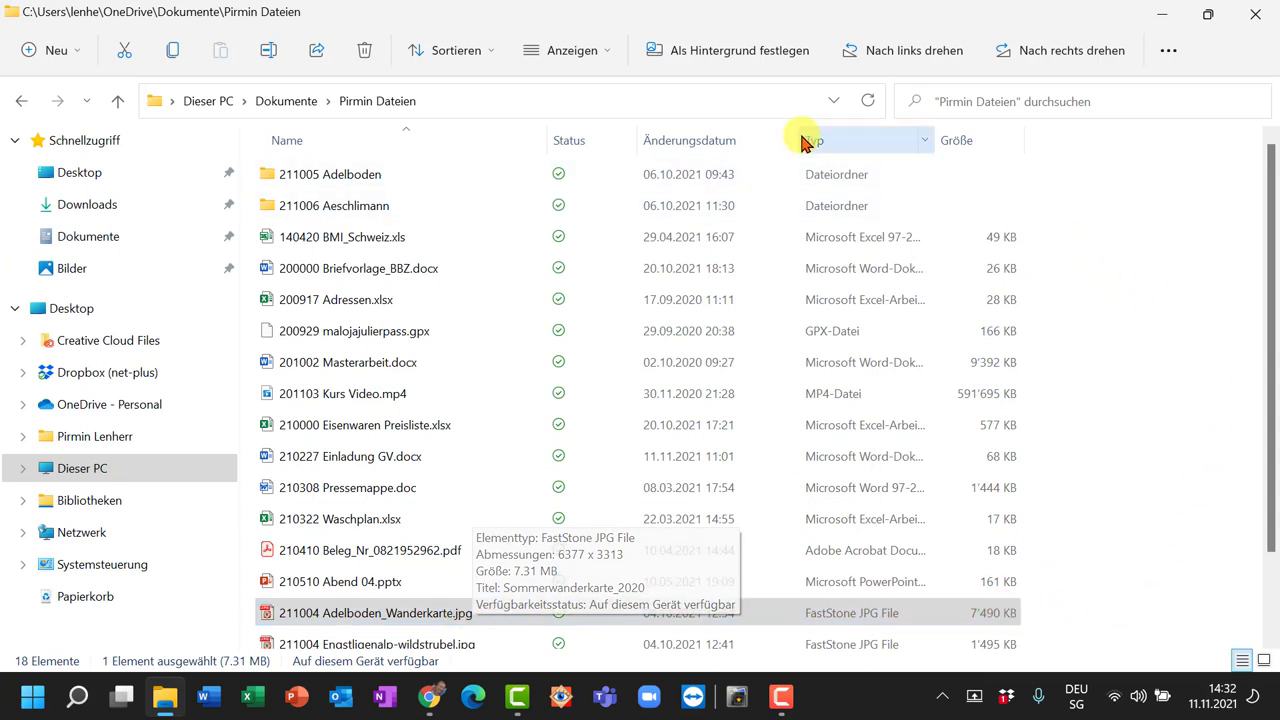
Step: Turn on the Vorschaufenster and preview 210227 Einladung GV.docx and 210000 Eisenwaren Preisliste.xlsx in it
{"action": "left_click", "coordinate": [575, 50]}
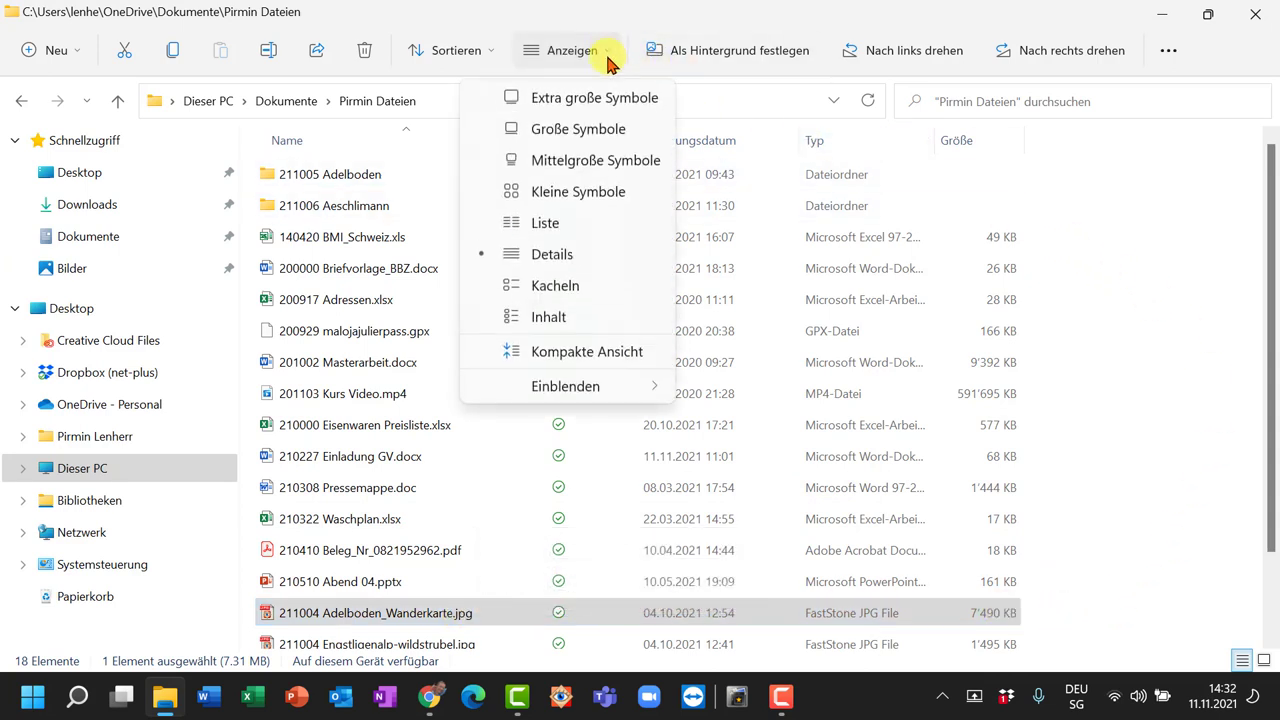
{"action": "mouse_move", "coordinate": [645, 386]}
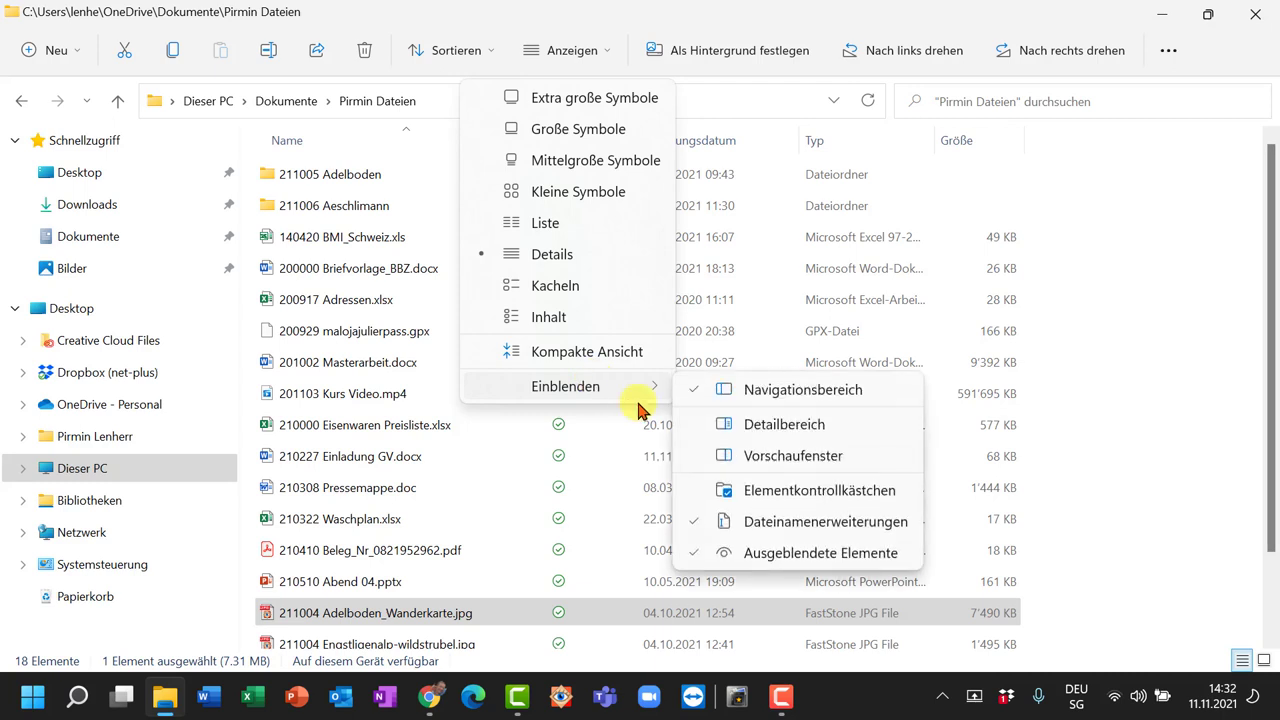
{"action": "left_click", "coordinate": [770, 455]}
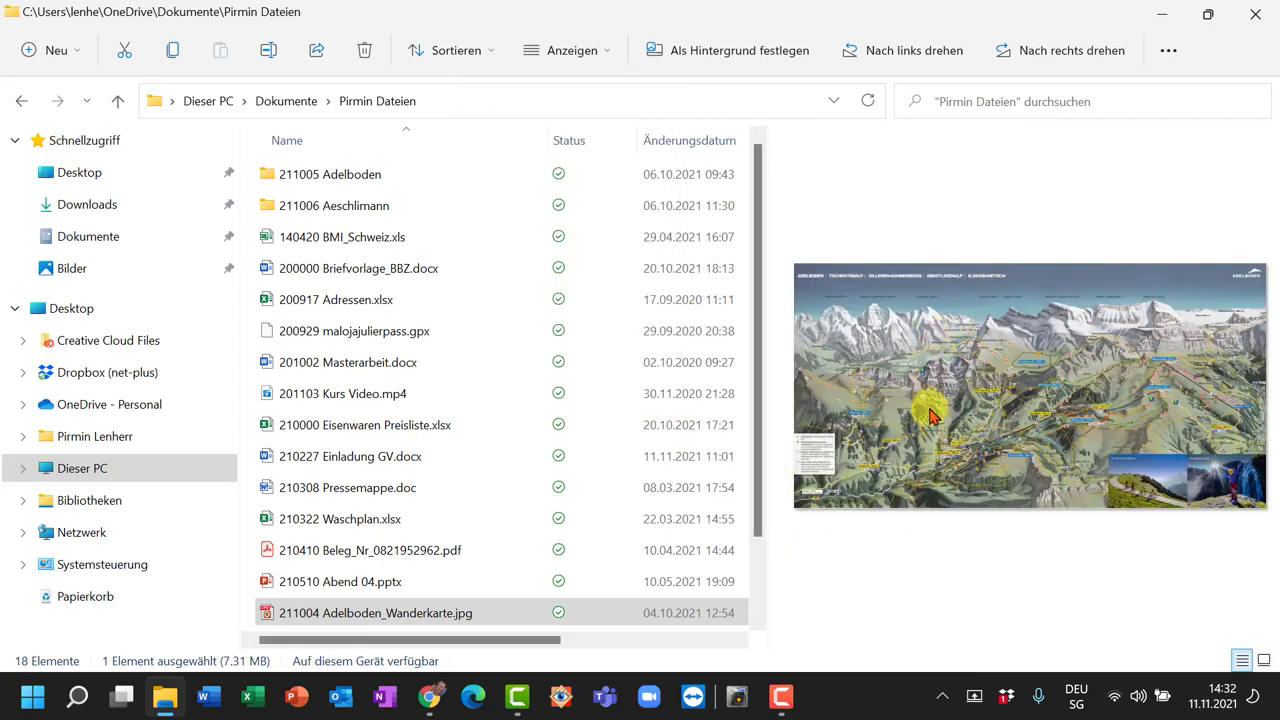
{"action": "left_click", "coordinate": [386, 456]}
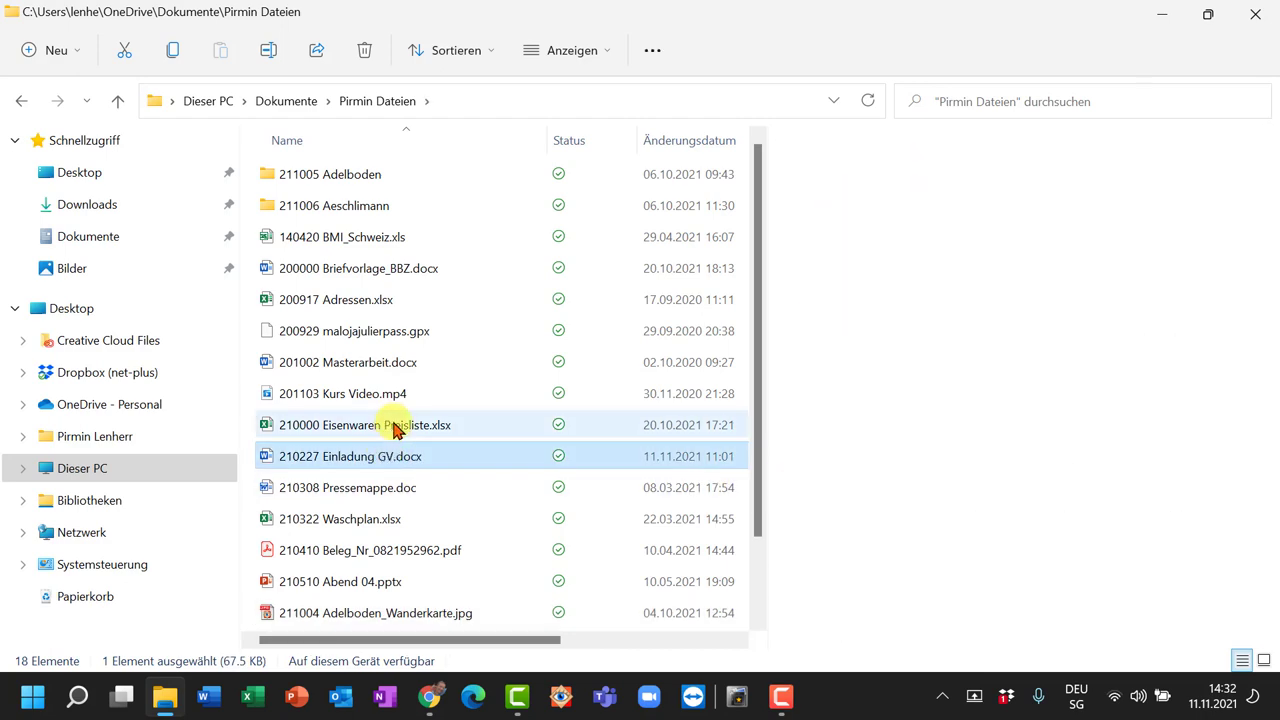
{"action": "left_click", "coordinate": [394, 426]}
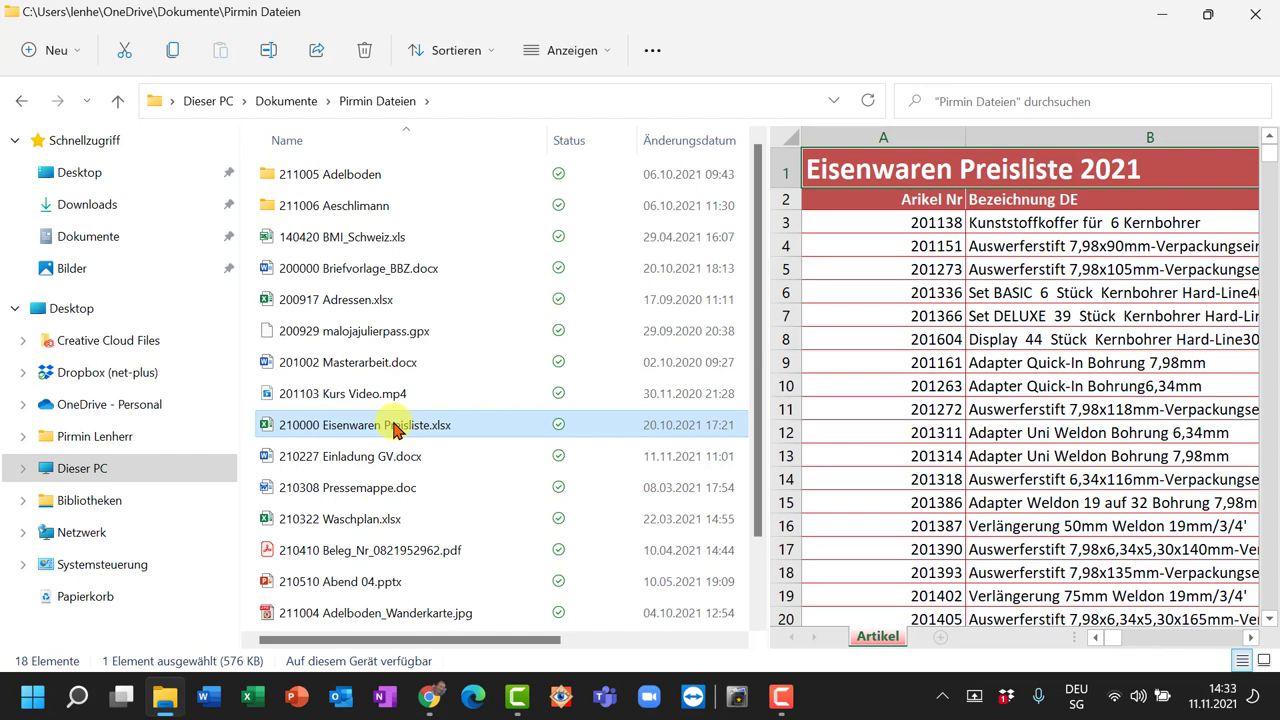
Step: Switch the folder's file display to large thumbnails and back to Details
{"action": "left_click", "coordinate": [1264, 662]}
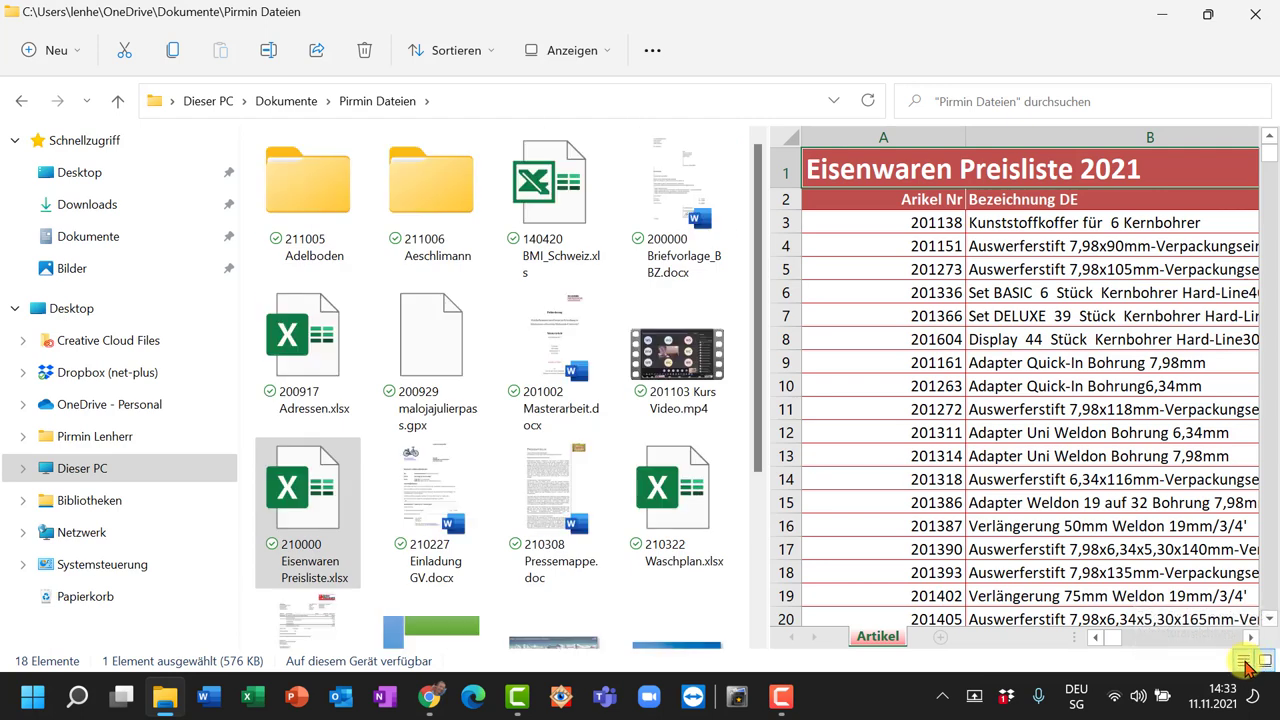
{"action": "left_click", "coordinate": [1243, 661]}
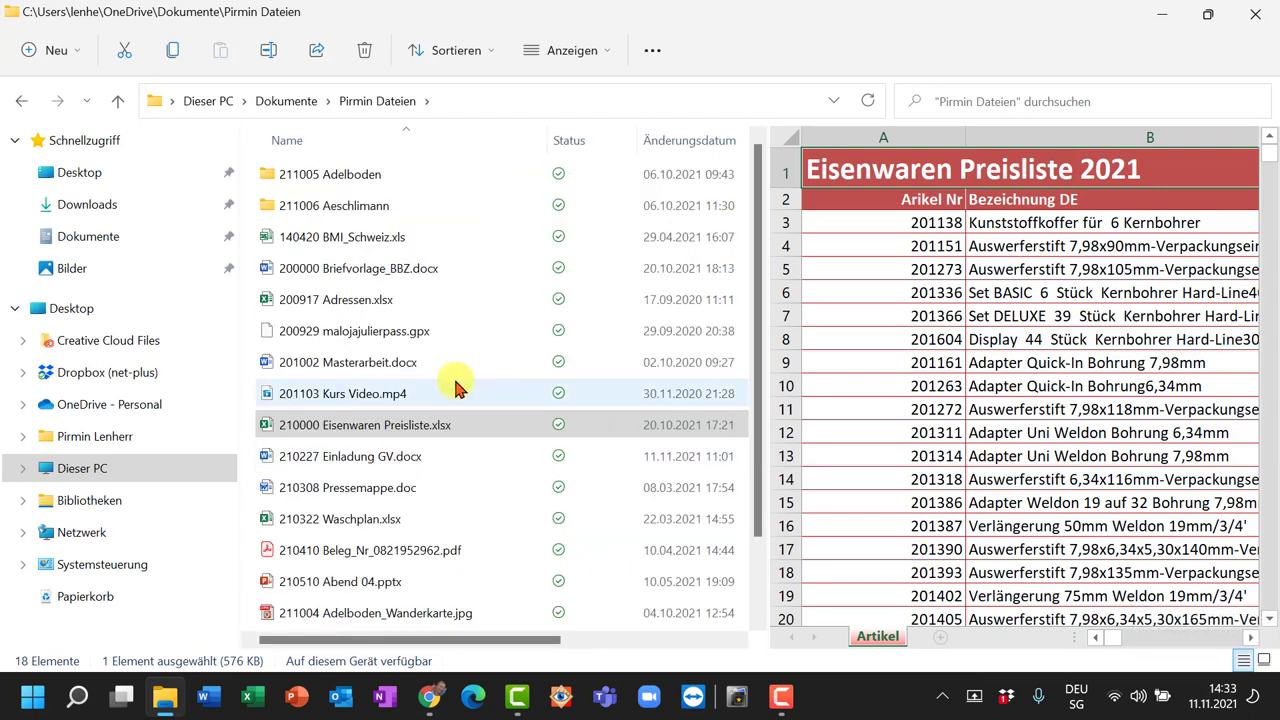
Step: Preview 200917 Adressen.xlsx and cycle the file display through content, tiles, small and medium icons up to large icons
{"action": "left_click", "coordinate": [355, 301]}
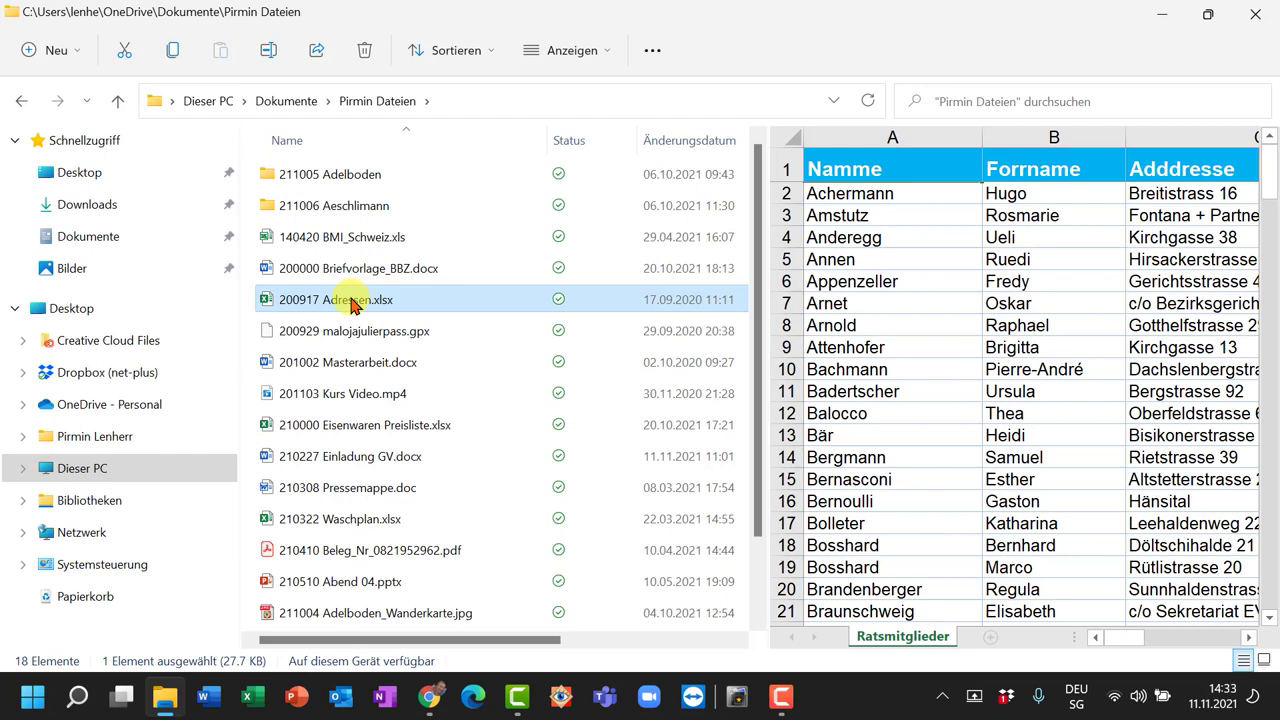
{"action": "key", "text": "ctrl"}
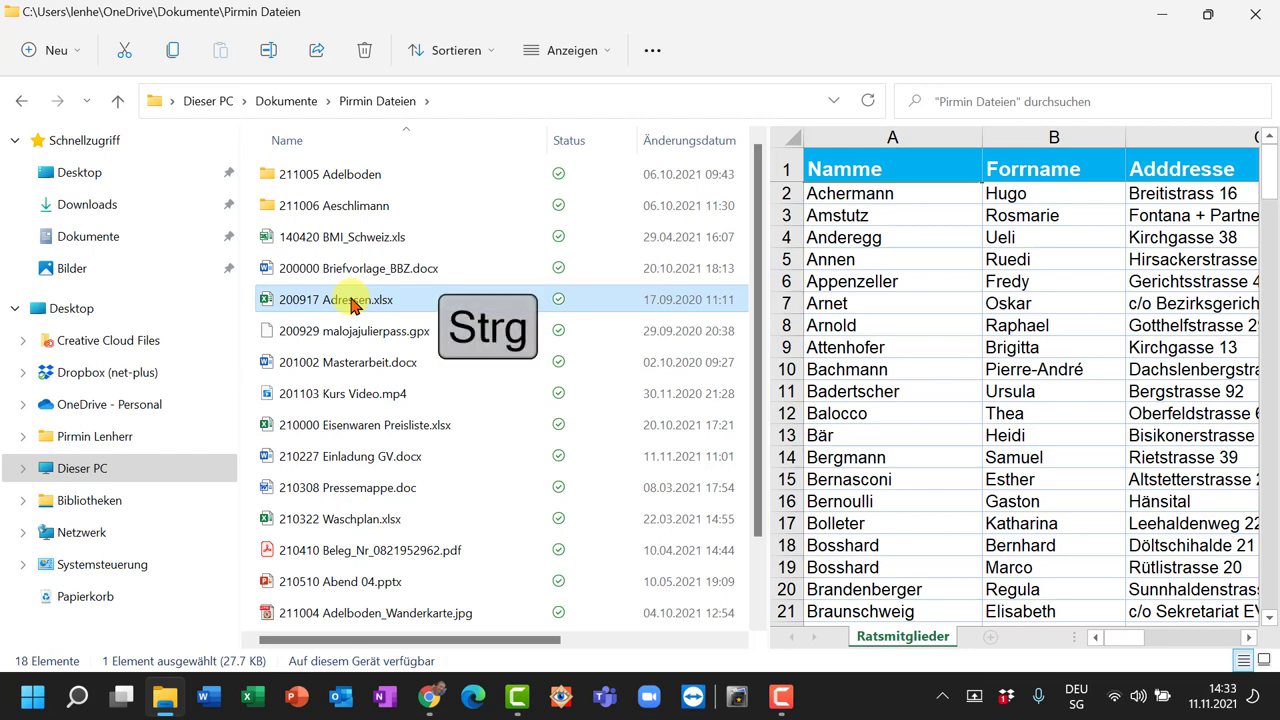
{"action": "scroll", "coordinate": [352, 305], "scroll_direction": "down", "scroll_amount": 2, "text": "ctrl"}
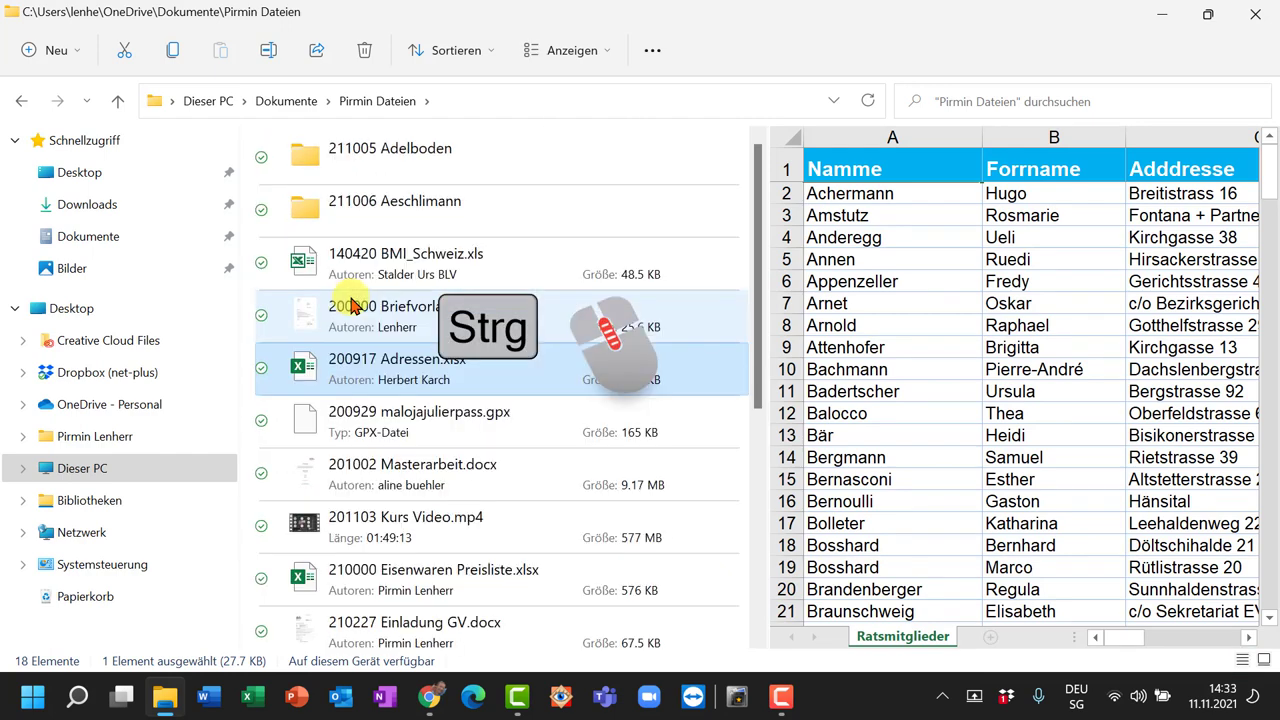
{"action": "scroll", "coordinate": [352, 305], "scroll_direction": "up", "scroll_amount": 2, "text": "ctrl"}
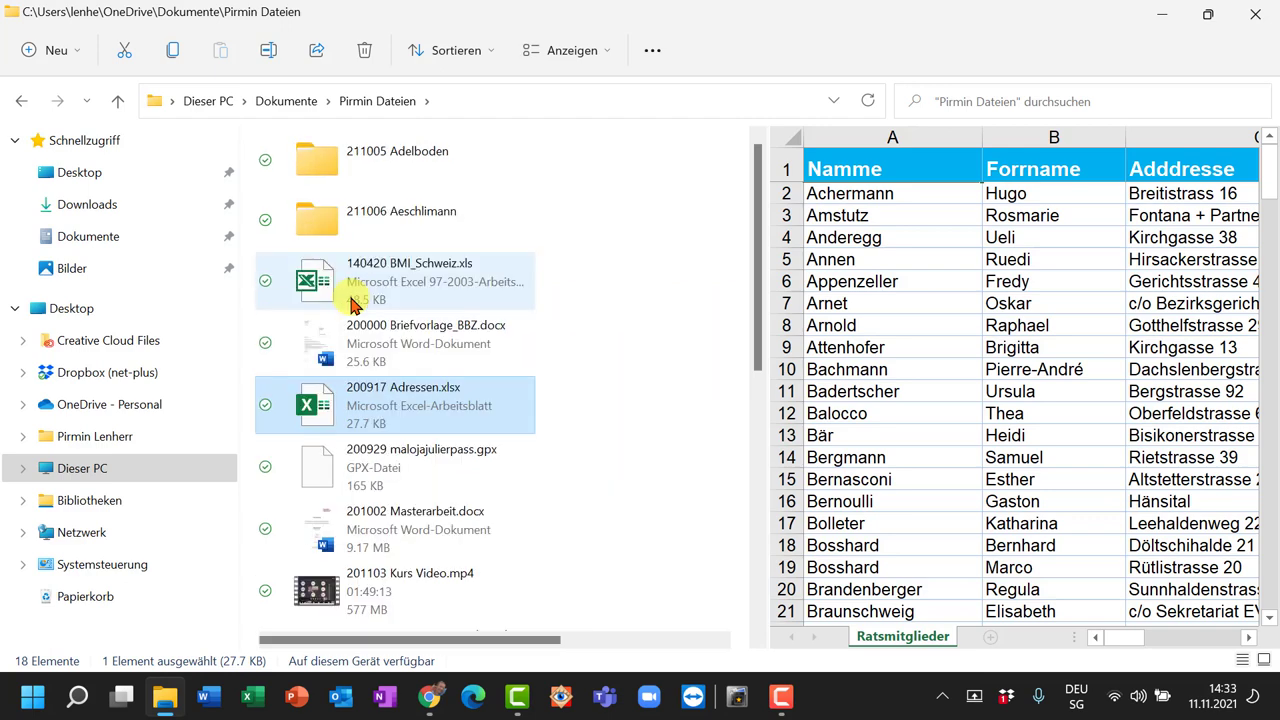
{"action": "scroll", "coordinate": [352, 305], "scroll_direction": "up", "scroll_amount": 3, "text": "ctrl"}
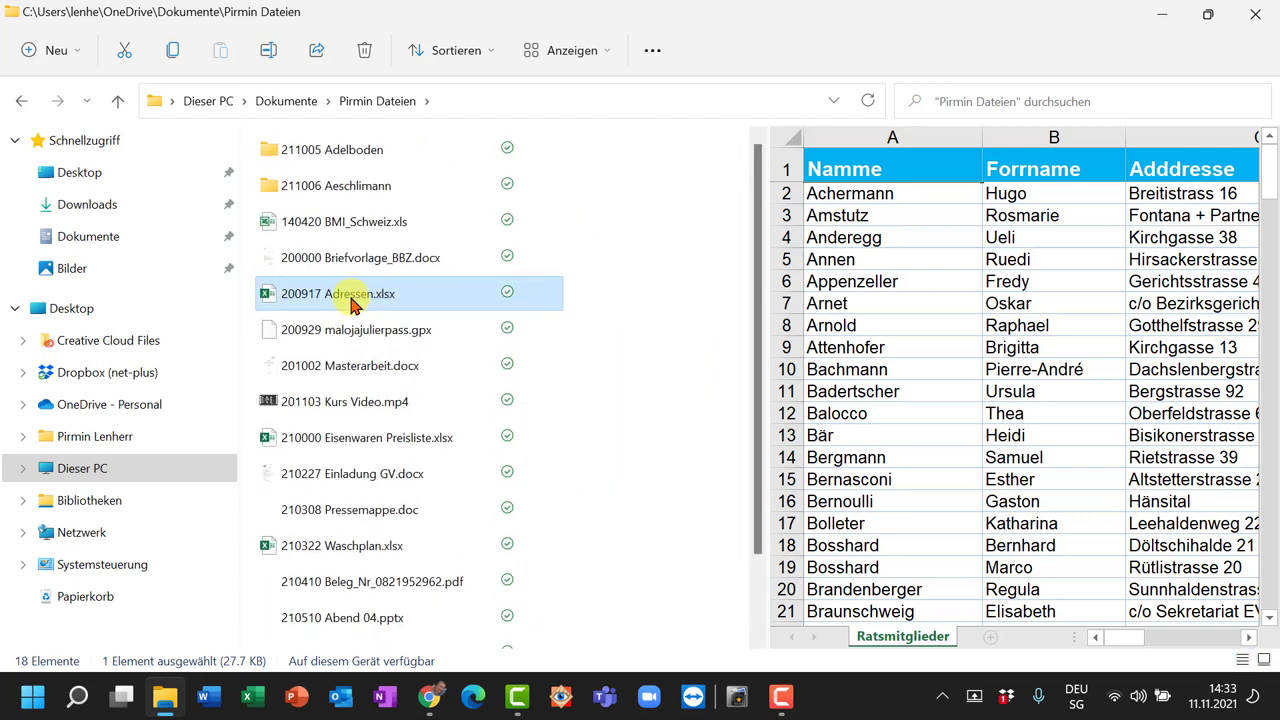
{"action": "scroll", "coordinate": [352, 305], "scroll_direction": "up", "scroll_amount": 2, "text": "ctrl"}
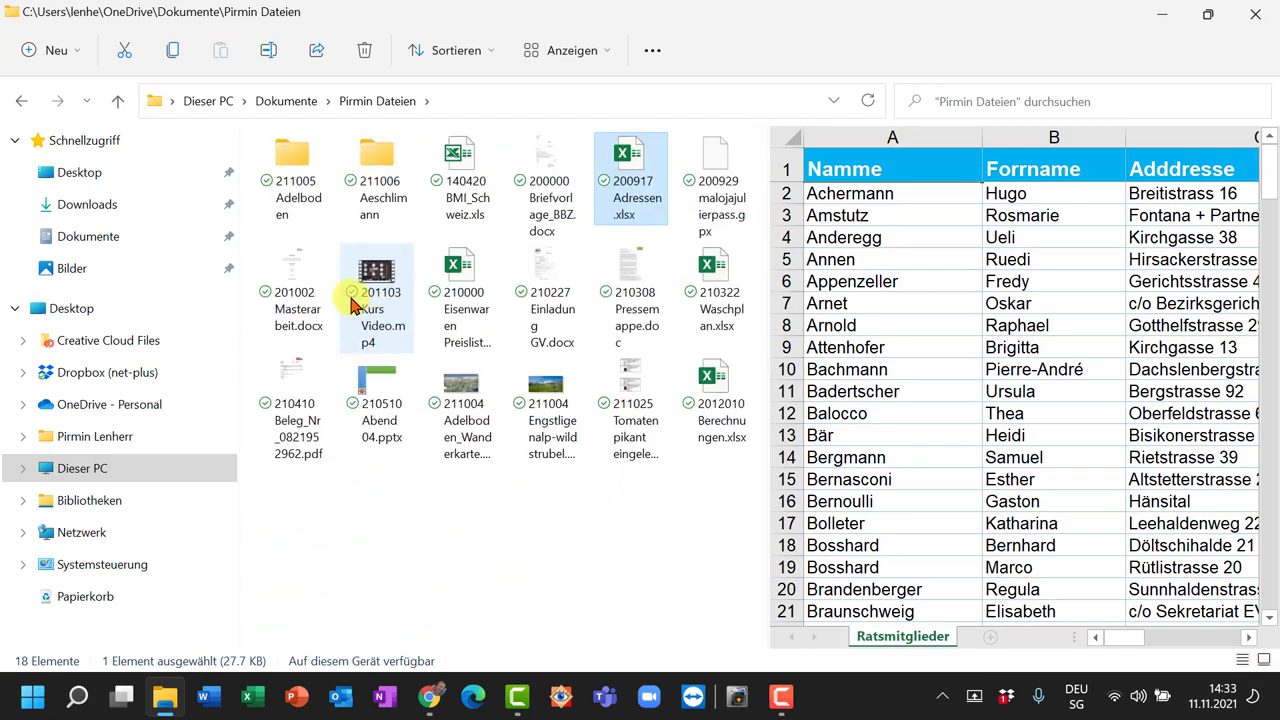
{"action": "scroll", "coordinate": [352, 305], "scroll_direction": "up", "scroll_amount": 2, "text": "ctrl"}
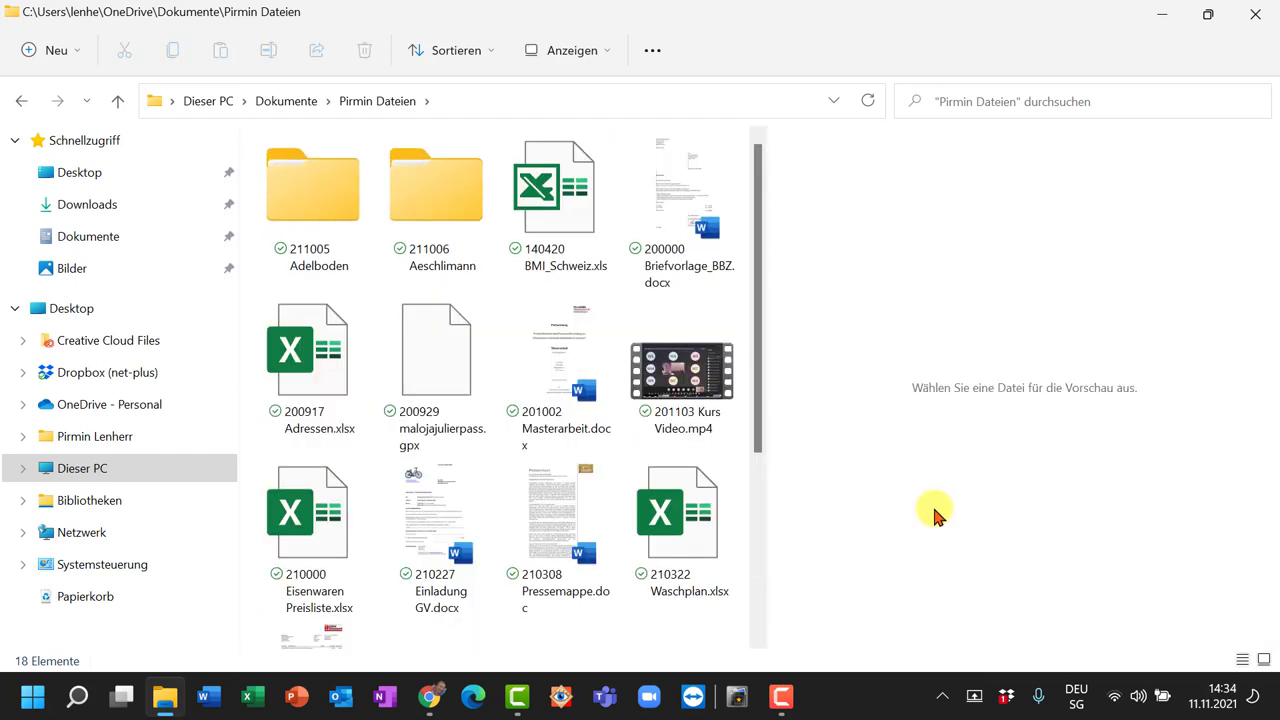
Step: Open the Ferien folder inside Bilder
{"action": "left_click", "coordinate": [116, 270]}
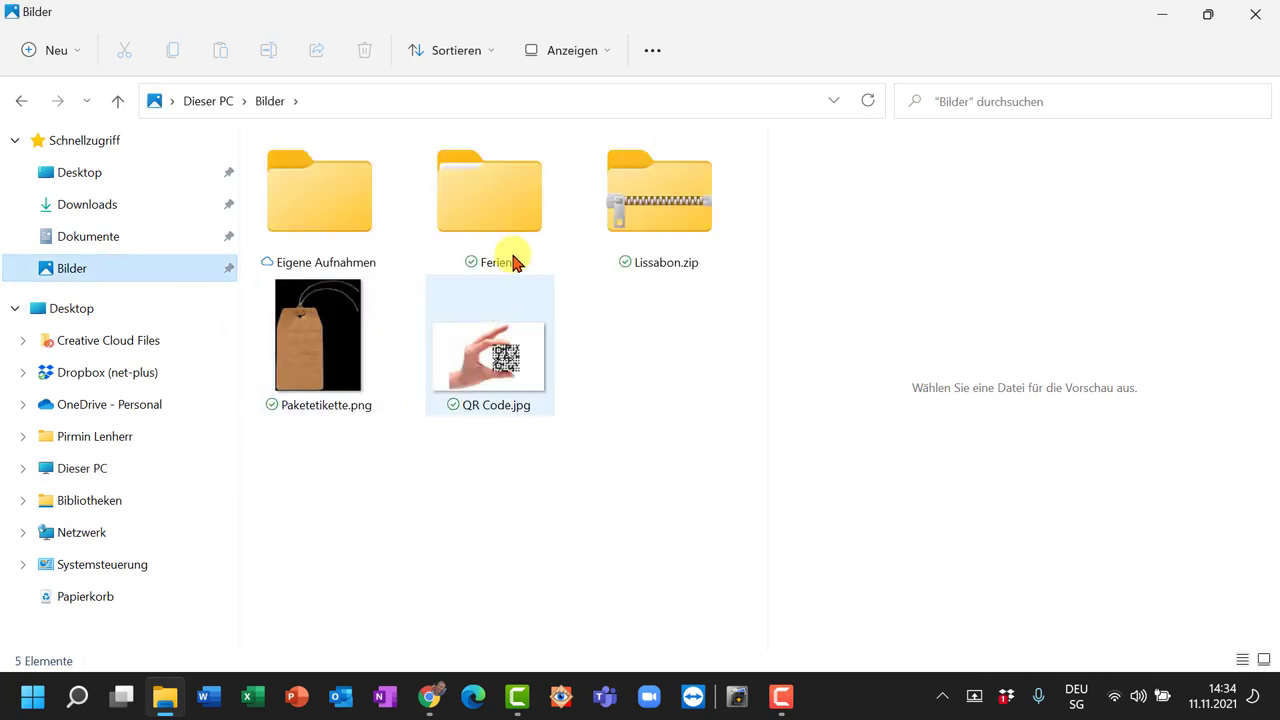
{"action": "left_click", "coordinate": [515, 237]}
{"action": "double_click", "coordinate": [515, 240]}
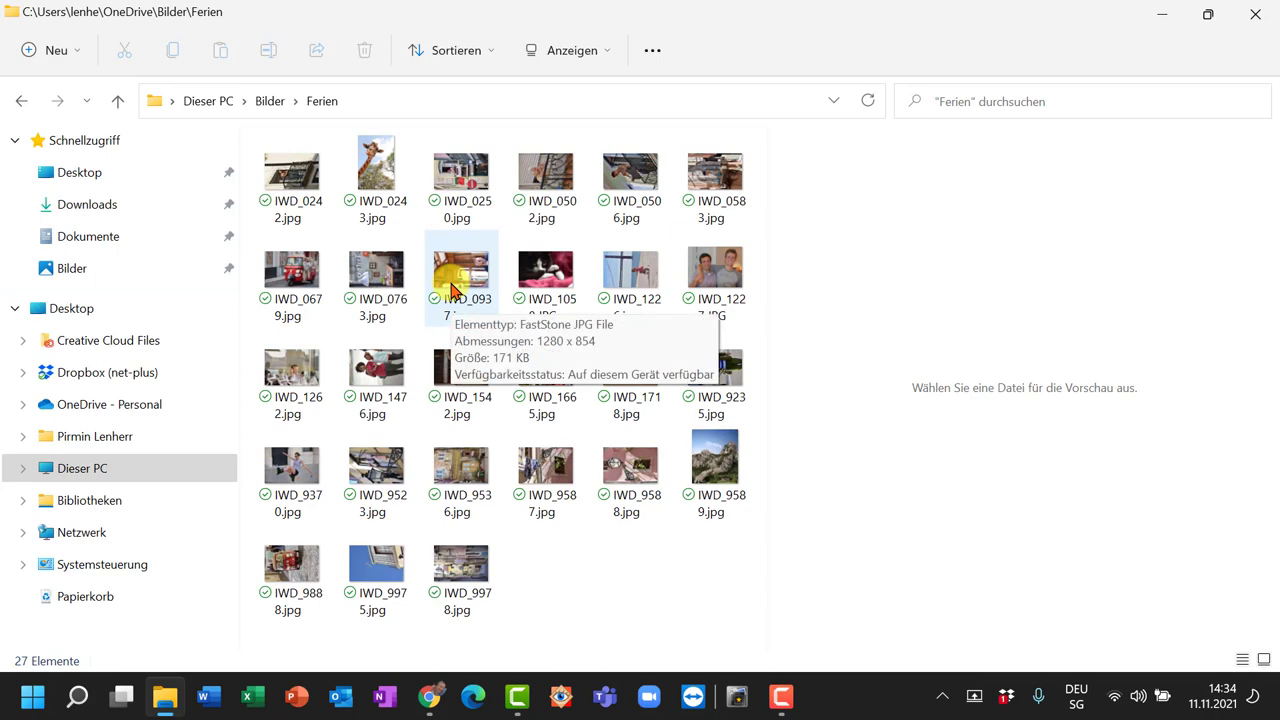
Step: Enlarge the photo thumbnails in Ferien and narrow the preview pane so that four photos fit in each row
{"action": "scroll", "coordinate": [463, 285], "scroll_direction": "up", "scroll_amount": 4, "text": "ctrl"}
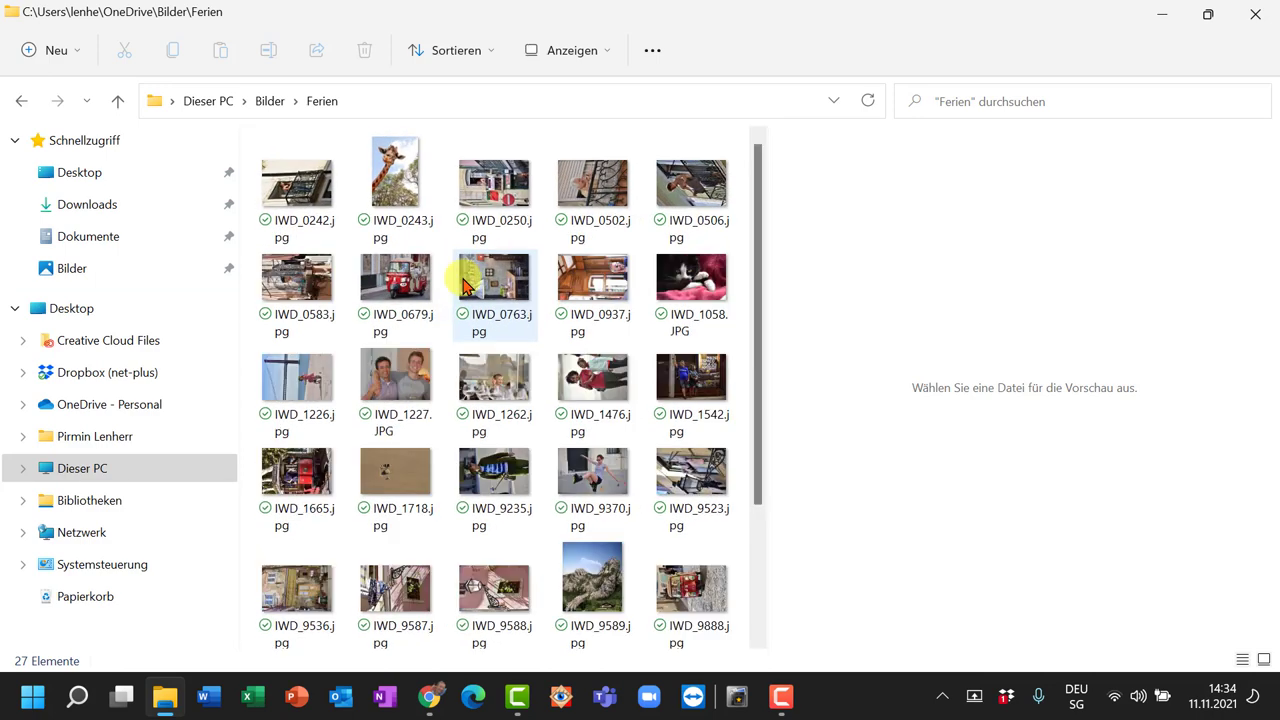
{"action": "scroll", "coordinate": [463, 285], "scroll_direction": "up", "scroll_amount": 1, "text": "ctrl"}
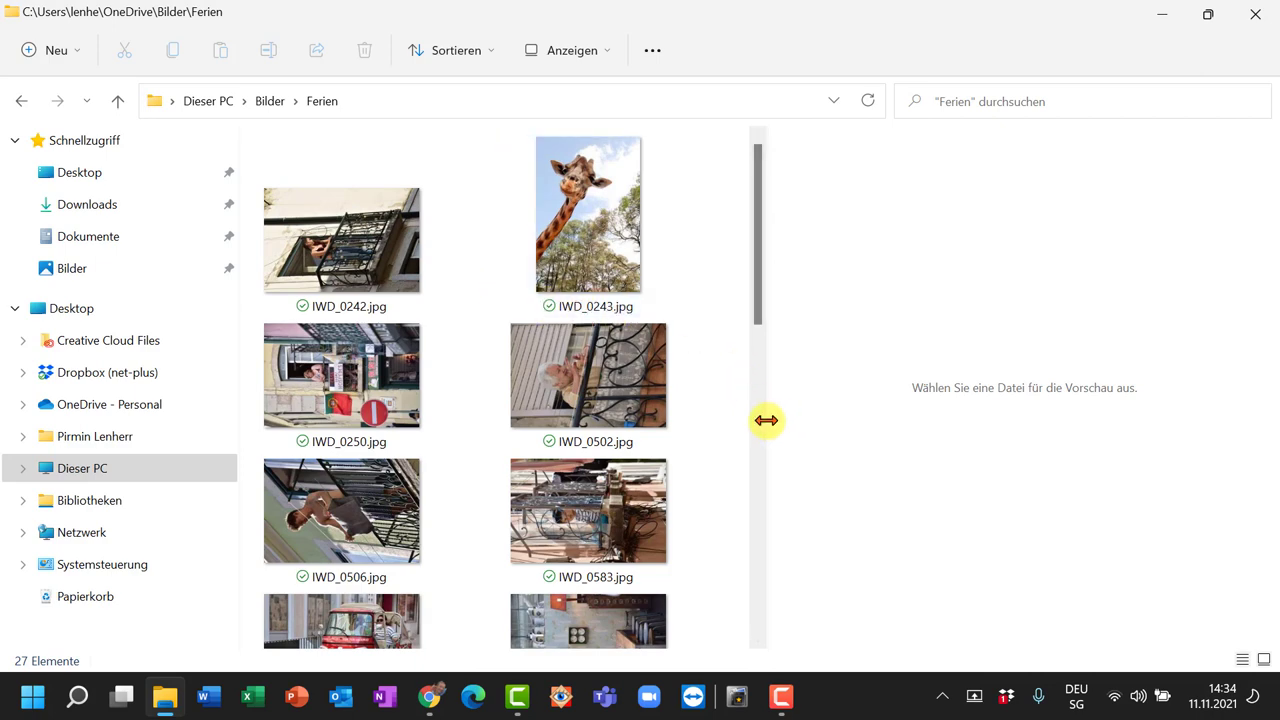
{"action": "left_click_drag", "start_coordinate": [766, 420], "coordinate": [1134, 443]}
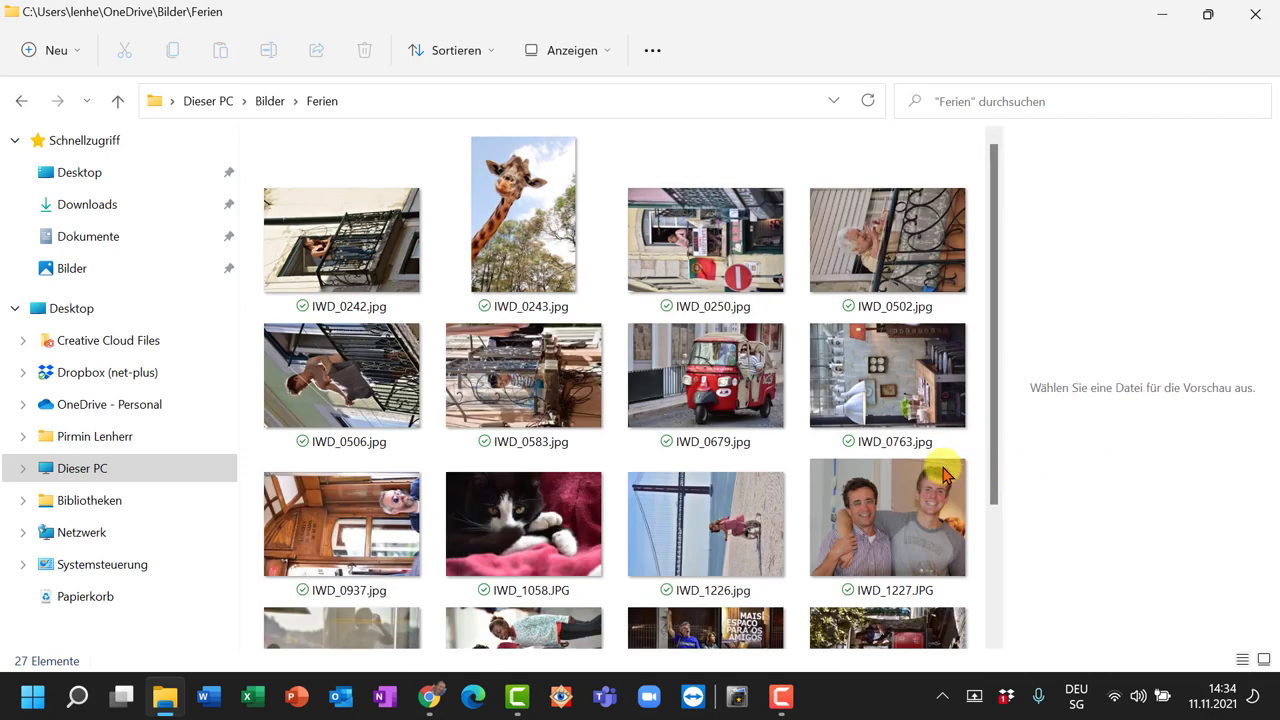
Step: Look through the photos in the Ferien folder and inspect the file details of IWD_9589.jpg
{"action": "scroll", "coordinate": [930, 470], "scroll_direction": "down", "scroll_amount": 4}
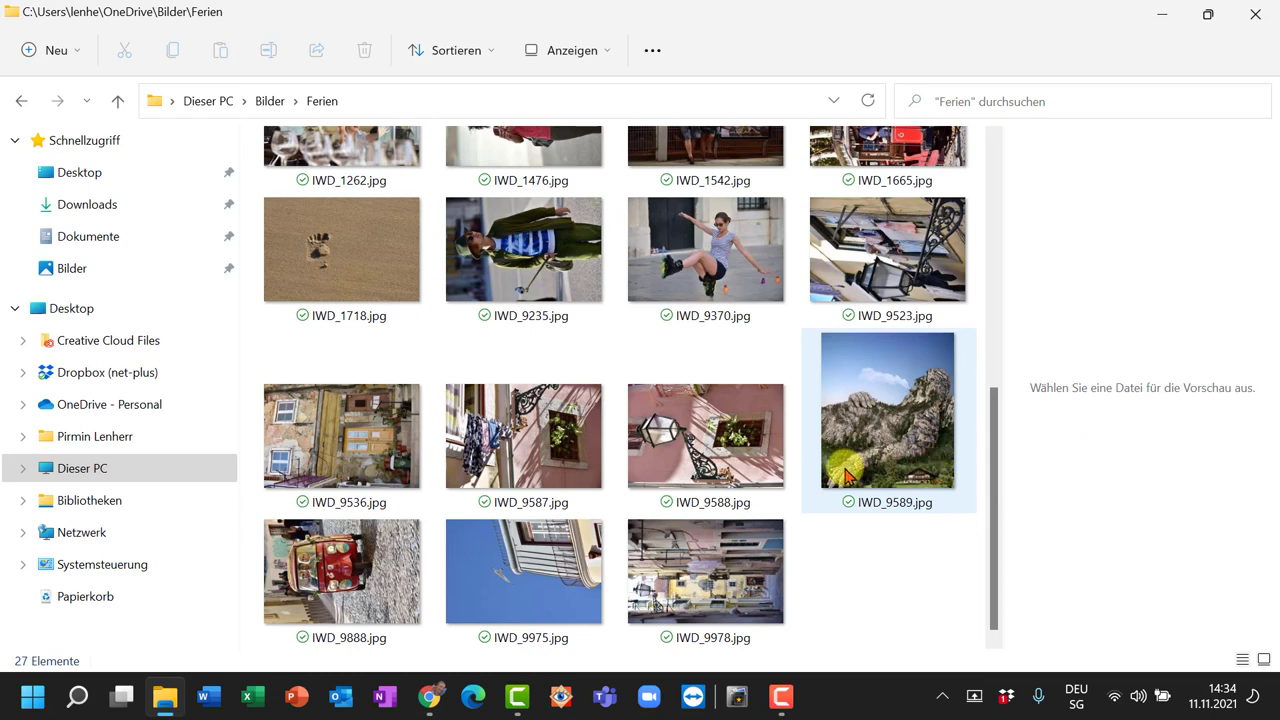
{"action": "mouse_move", "coordinate": [866, 460]}
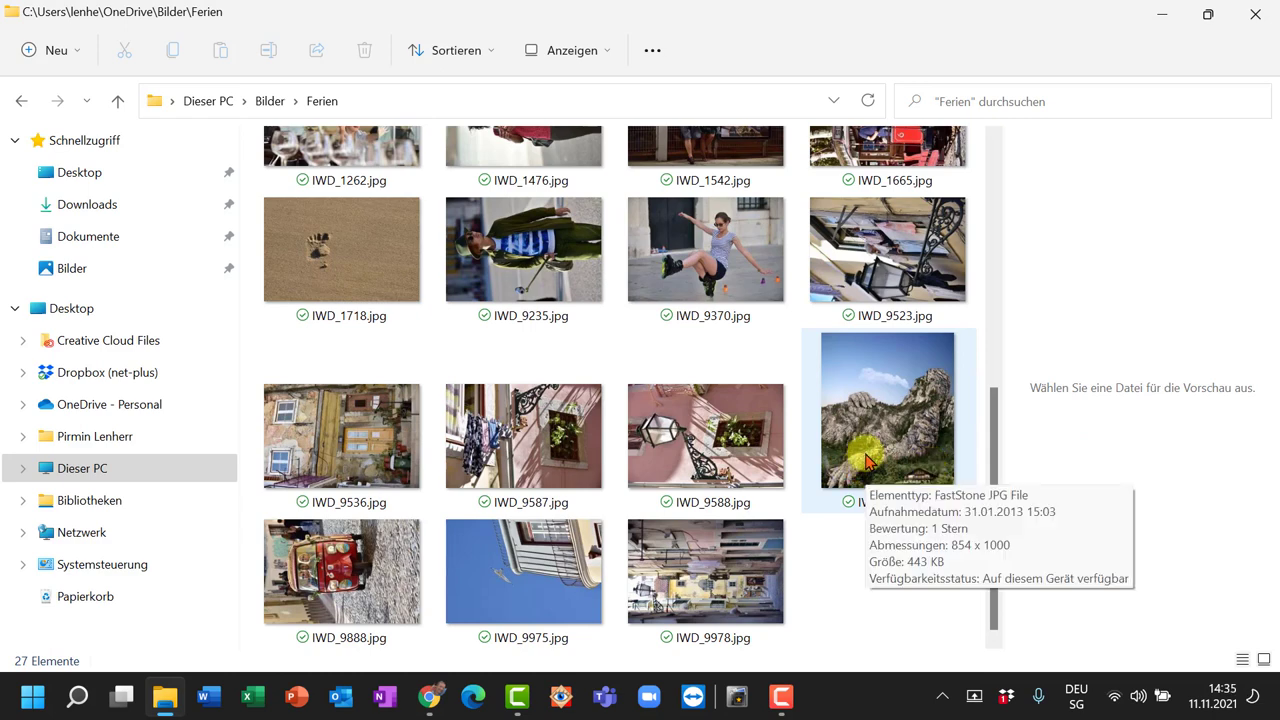
{"action": "scroll", "coordinate": [866, 460], "scroll_direction": "up", "scroll_amount": 5}
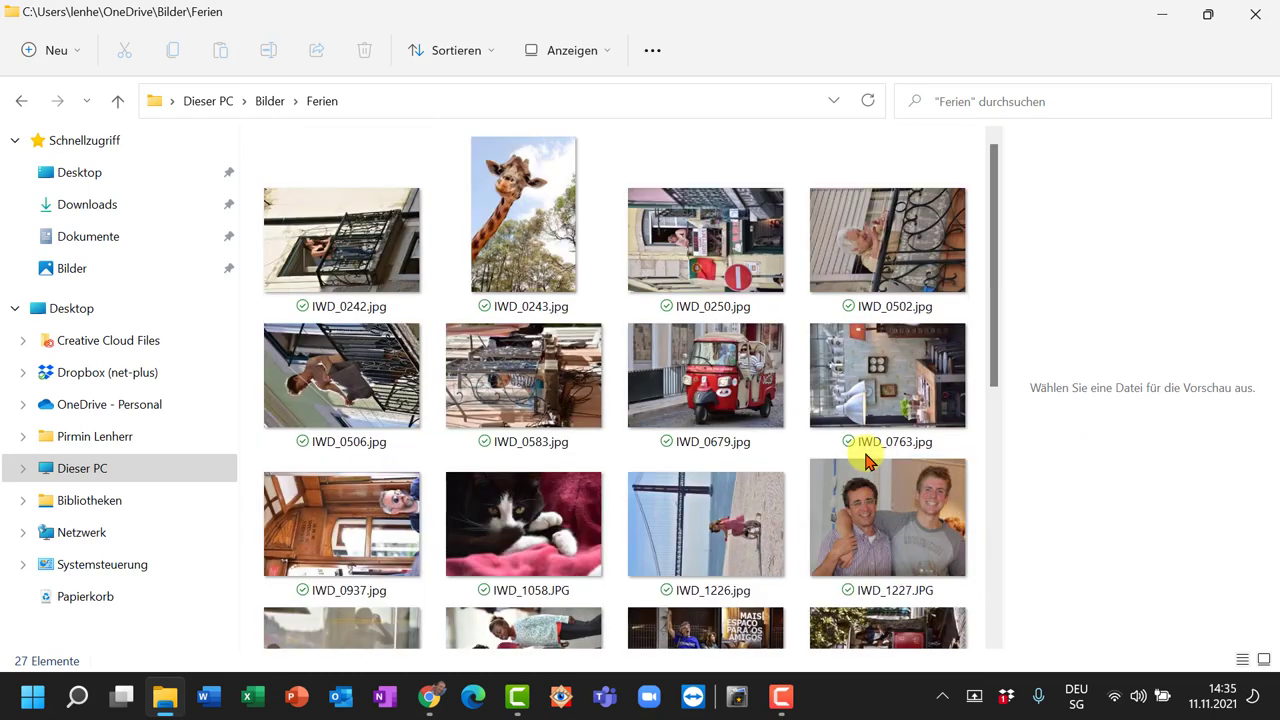